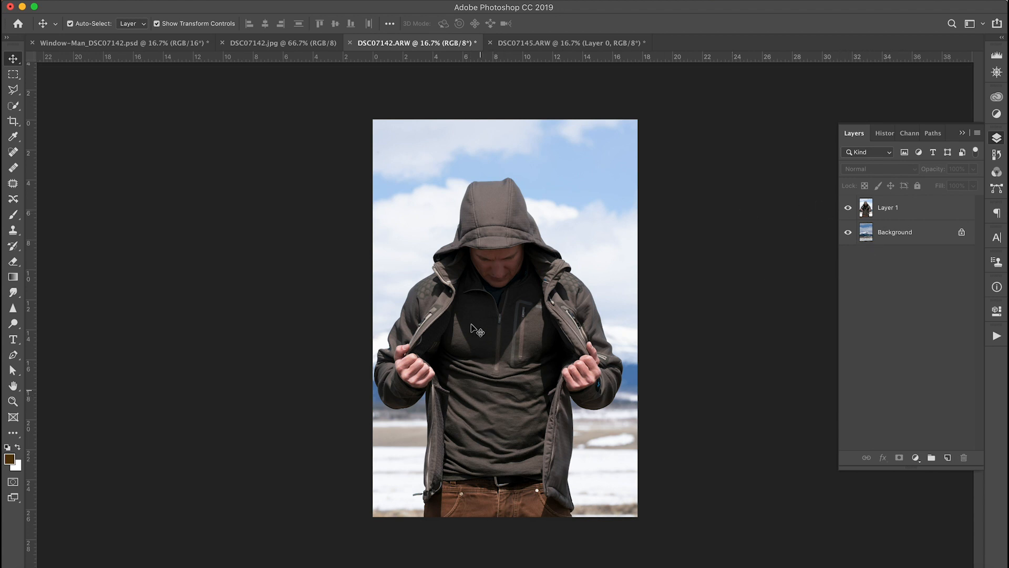
Compare Layer 1 with the Background by toggling its visibility, and add a layer mask to Layer 1.
{"action": "left_click", "coordinate": [847, 209]}
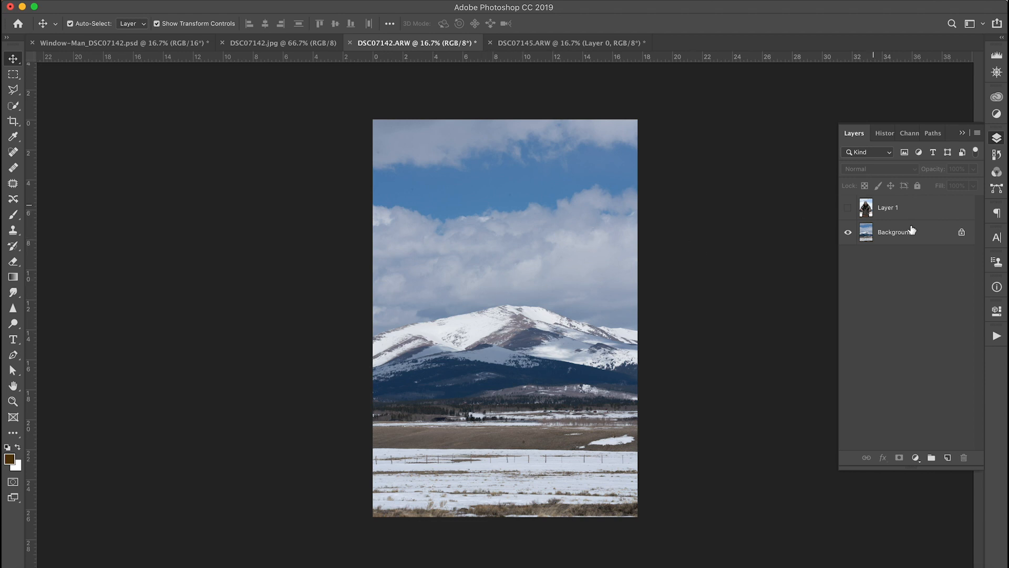
{"action": "left_click", "coordinate": [847, 208]}
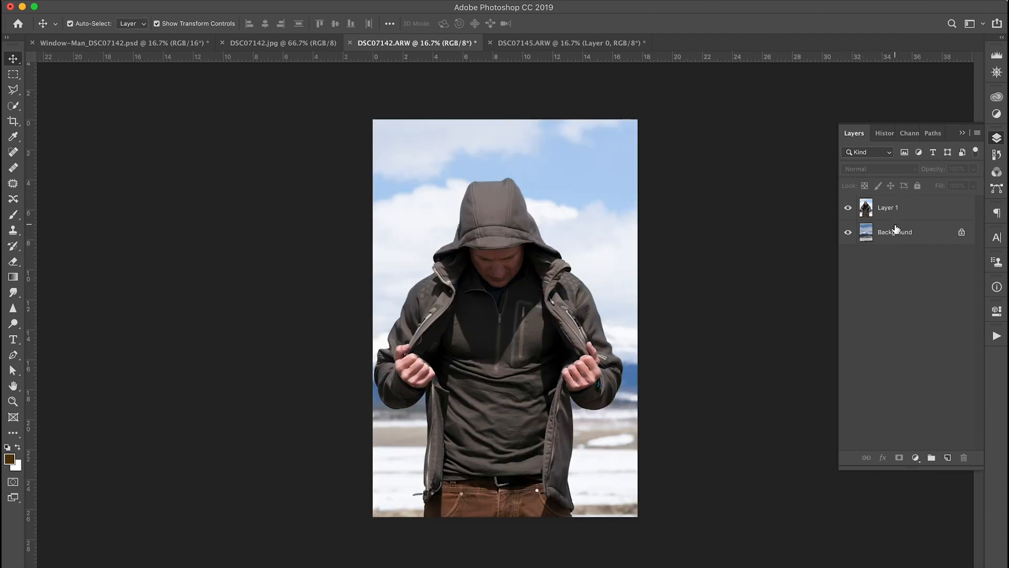
{"action": "left_click", "coordinate": [887, 208]}
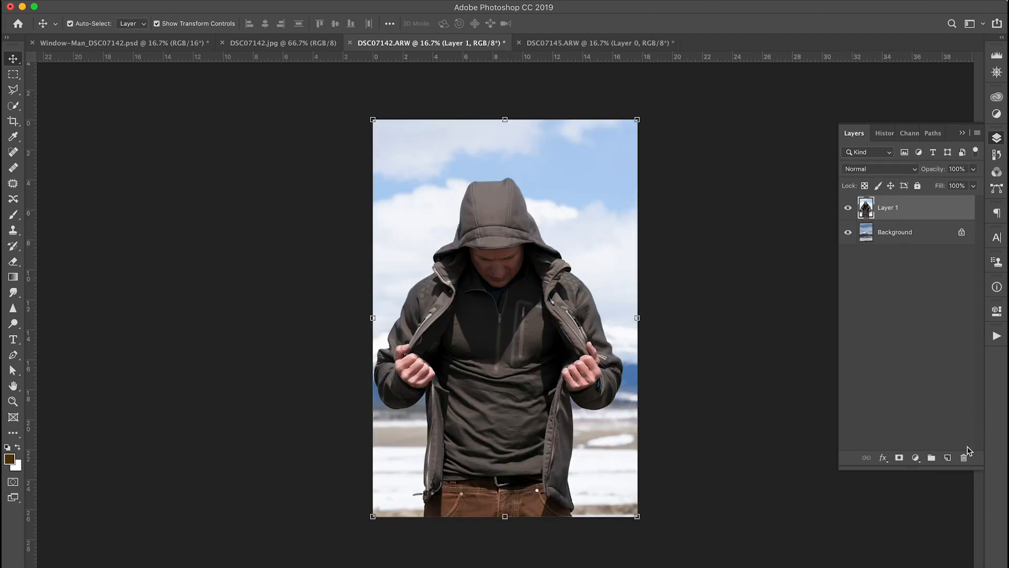
{"action": "left_click", "coordinate": [900, 457]}
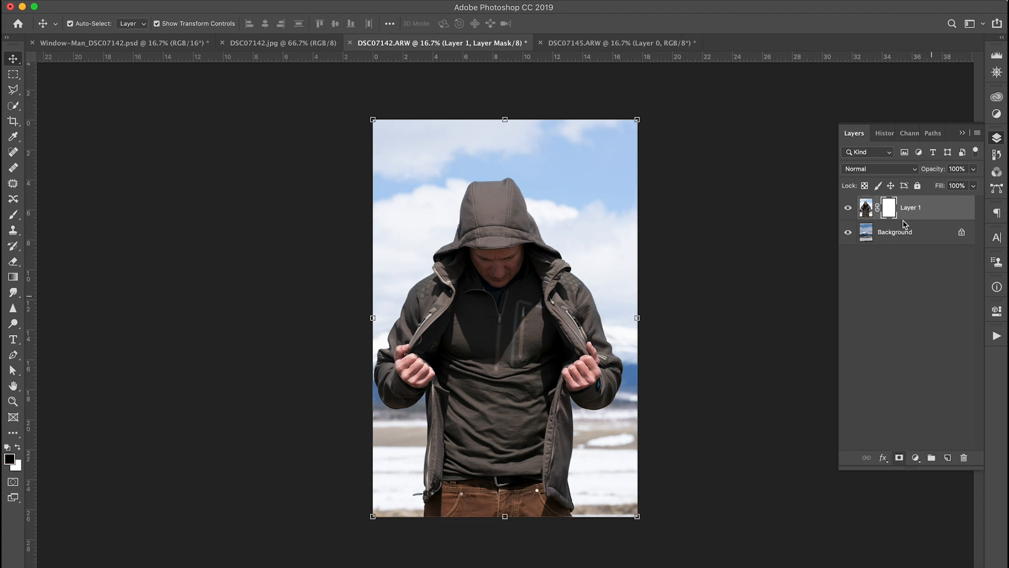
Select the whole sky around the man with the Magic Wand at tolerance 32, adding the clouds and leftover patches.
{"action": "left_click", "coordinate": [14, 106]}
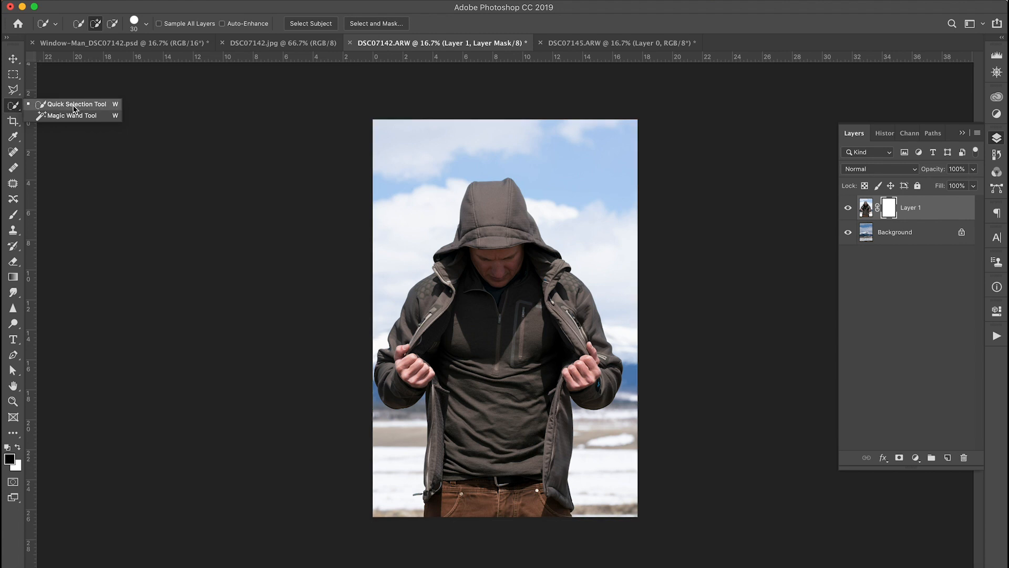
{"action": "left_click", "coordinate": [74, 116]}
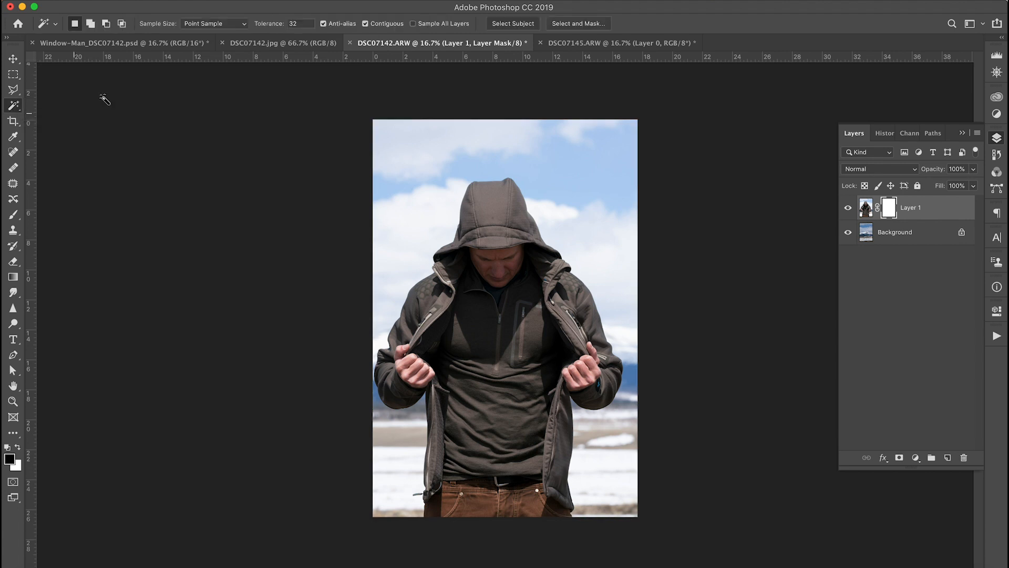
{"action": "left_click", "coordinate": [441, 218]}
{"action": "key", "text": "shift"}
{"action": "left_click", "coordinate": [528, 171]}
{"action": "left_click", "coordinate": [578, 228], "text": "shift"}
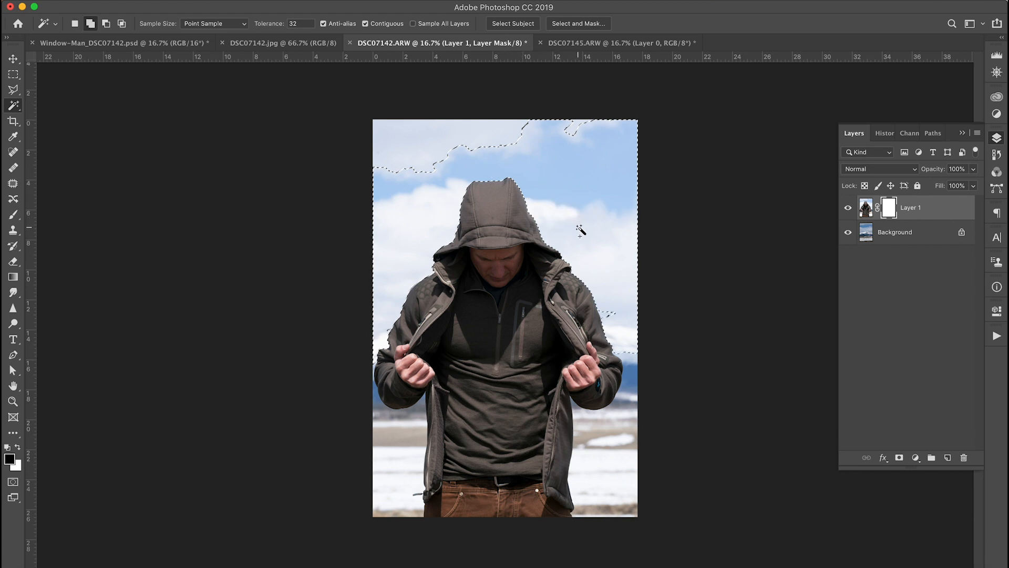
{"action": "left_click", "coordinate": [611, 317]}
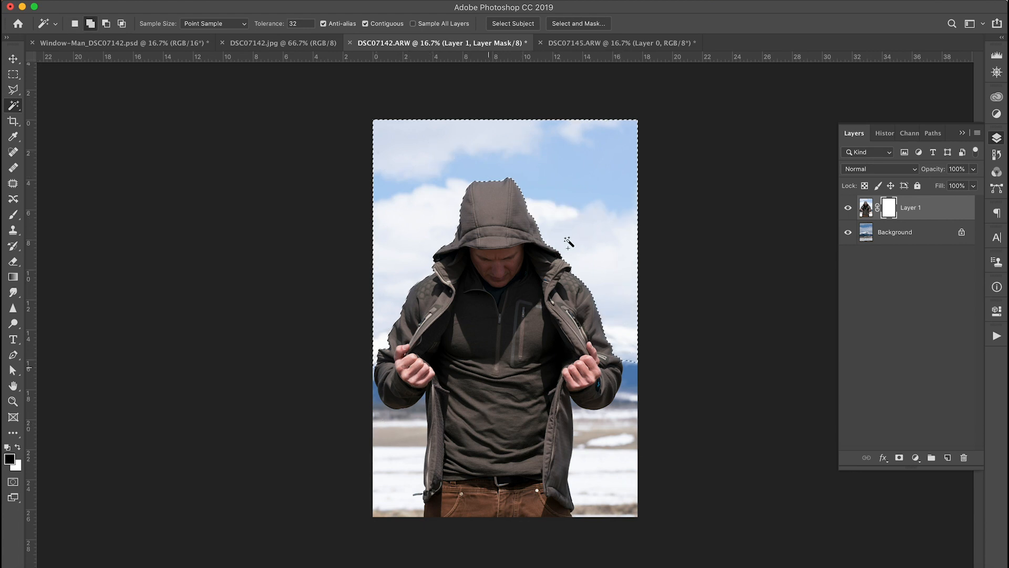
Refine the sky selection in Select and Mask with slight feathering and smoothing.
{"action": "key", "text": "super+equal"}
{"action": "key", "text": "super+equal"}
{"action": "key", "text": "super+equal"}
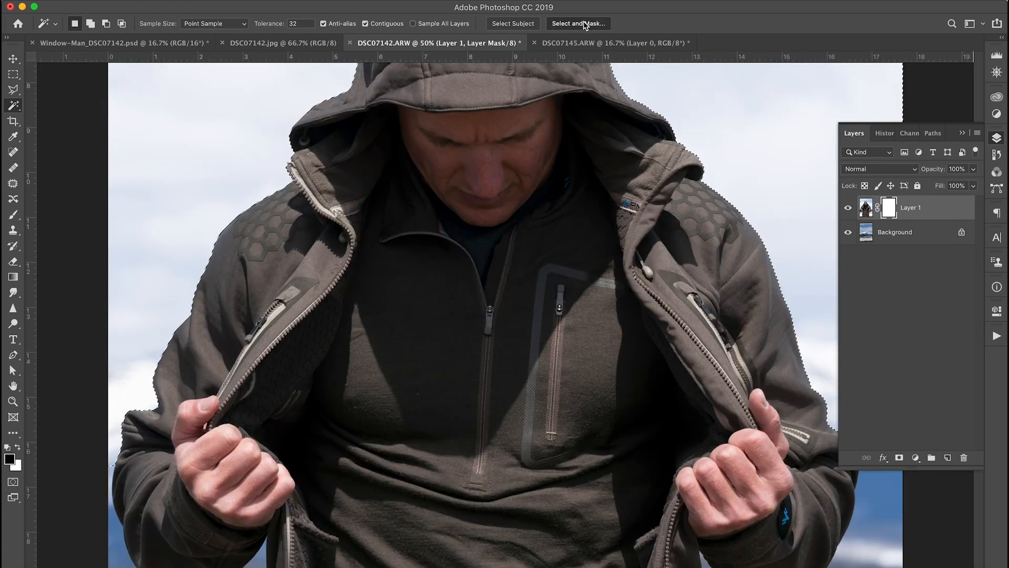
{"action": "left_click", "coordinate": [585, 24]}
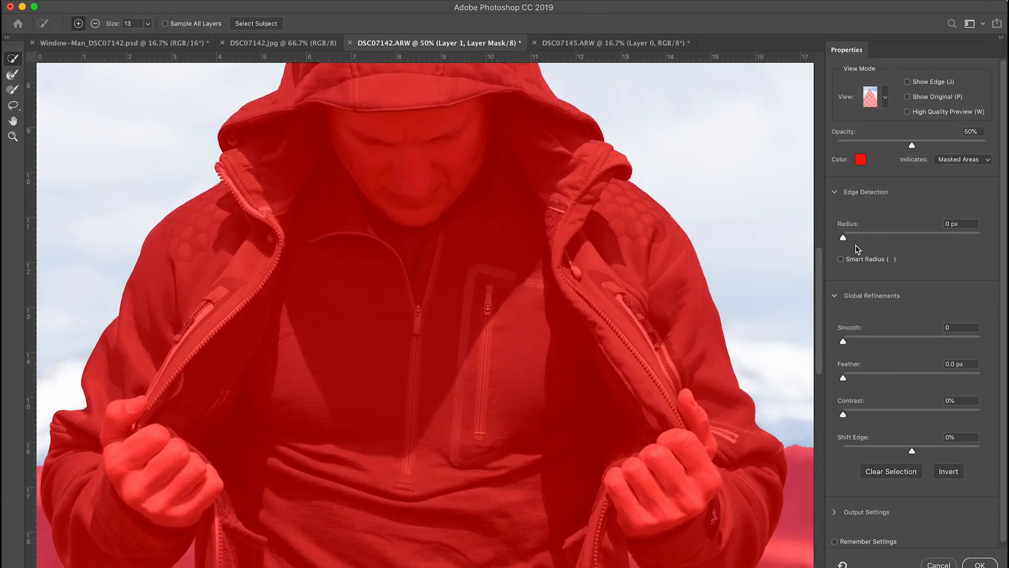
{"action": "left_click_drag", "start_coordinate": [843, 378], "coordinate": [848, 378]}
{"action": "left_click_drag", "start_coordinate": [844, 341], "coordinate": [850, 342]}
{"action": "left_click", "coordinate": [982, 563]}
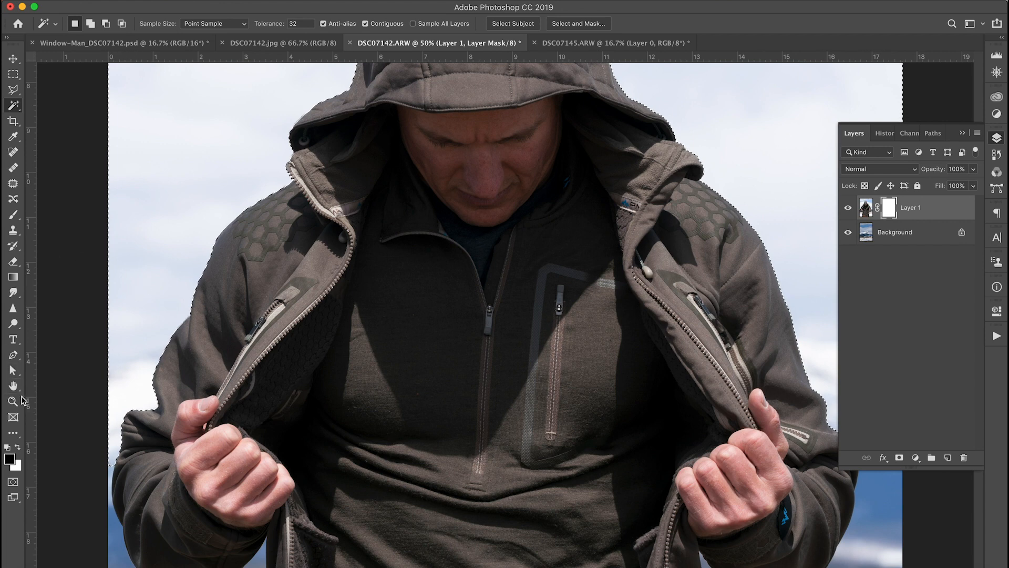
Fill the selected sky with black on Layer 1's mask using the Paint Bucket, and hide the Background layer.
{"action": "key", "text": "g"}
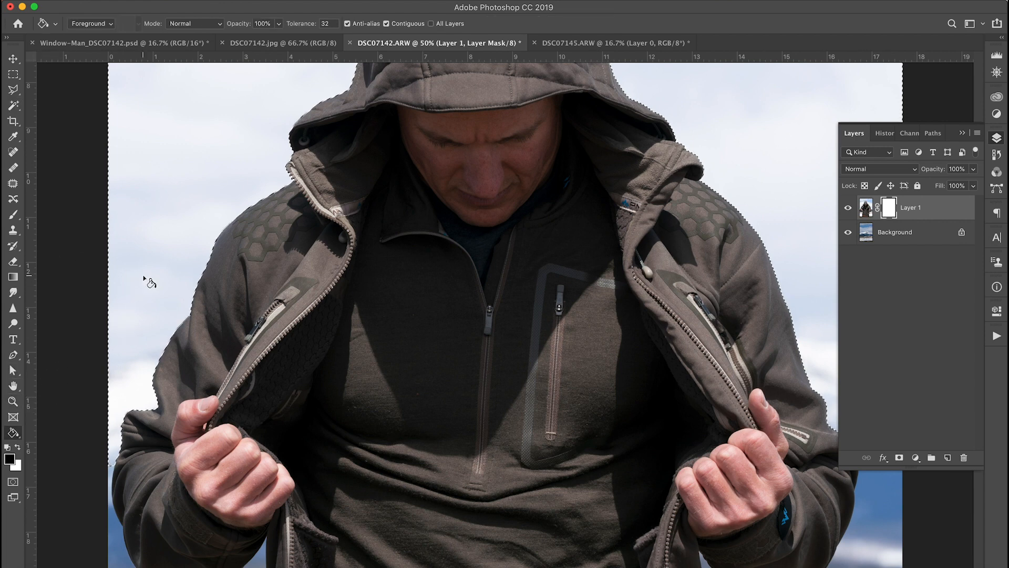
{"action": "left_click", "coordinate": [177, 168]}
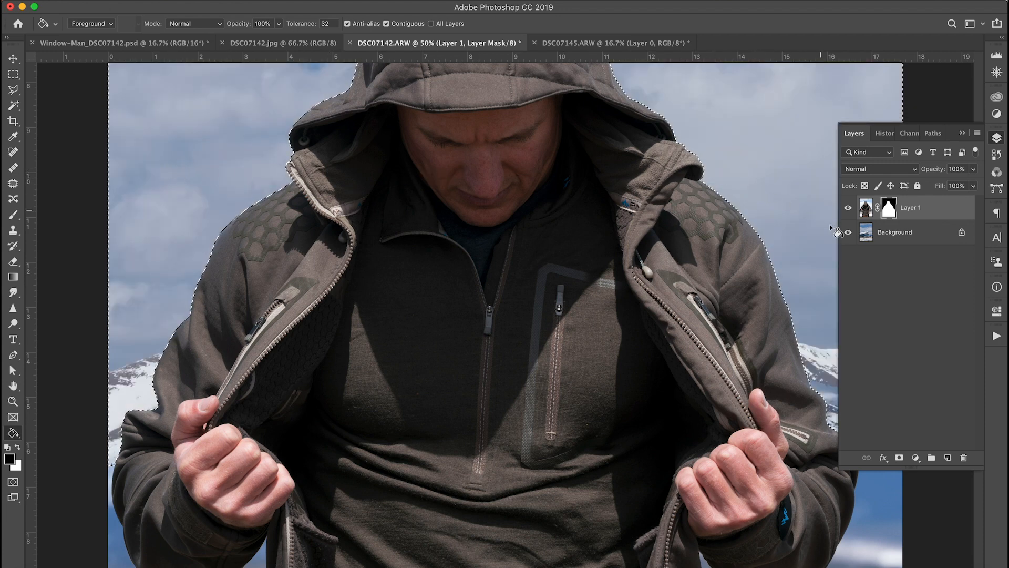
{"action": "key", "text": "super+minus"}
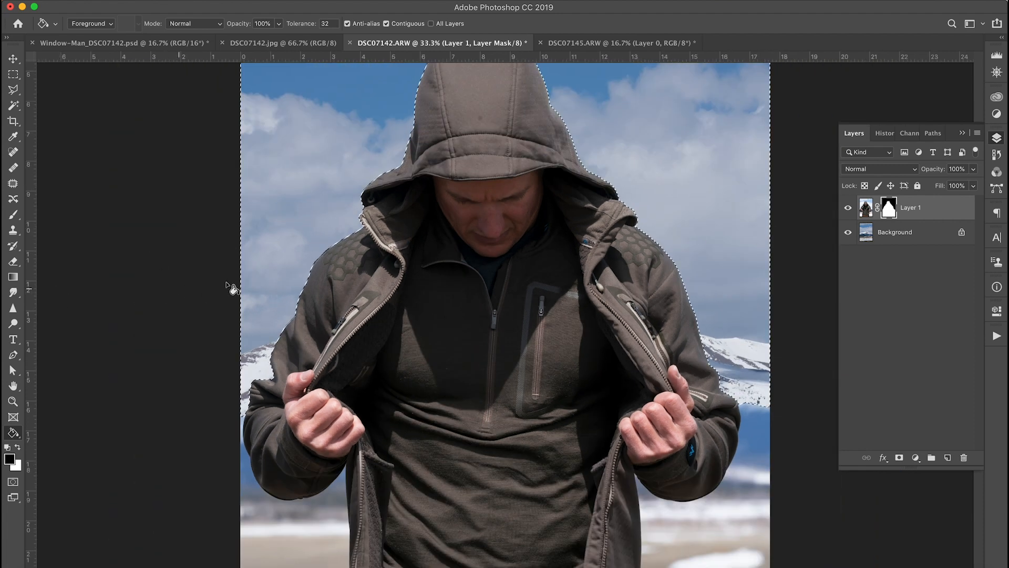
{"action": "key", "text": "v"}
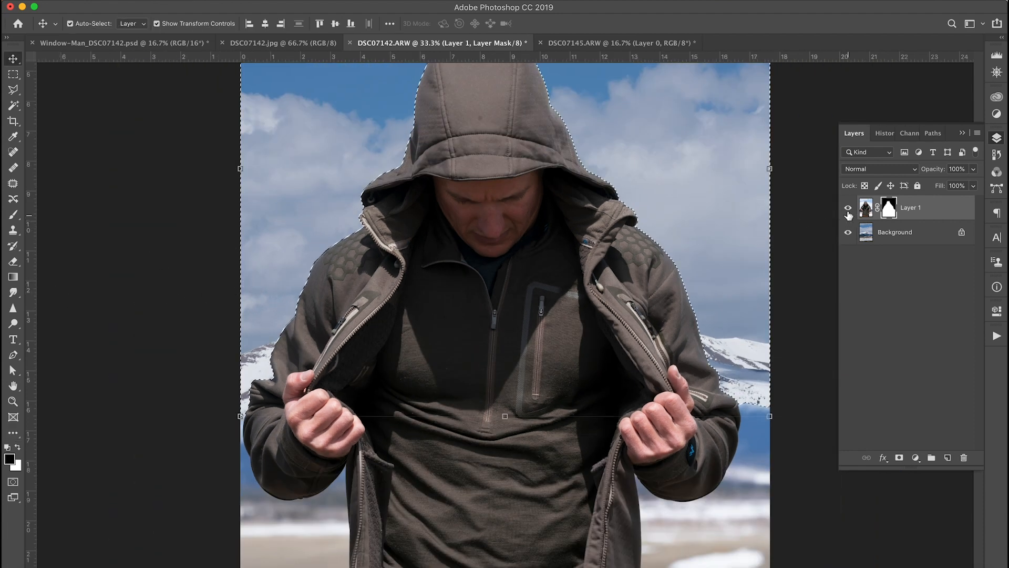
{"action": "key", "text": "super+minus"}
{"action": "left_click", "coordinate": [848, 233]}
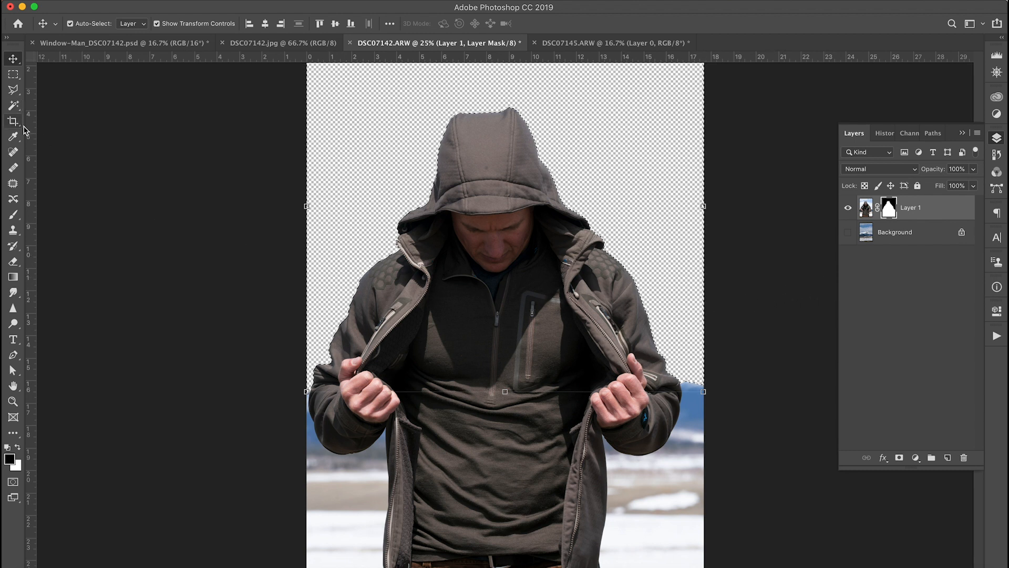
Select the remaining blue hills, field and snow on both sides of the man with the Magic Wand.
{"action": "left_click", "coordinate": [14, 107]}
{"action": "left_click", "coordinate": [312, 458]}
{"action": "left_click", "coordinate": [334, 456], "text": "shift"}
{"action": "left_click", "coordinate": [320, 469], "text": "shift"}
{"action": "left_click", "coordinate": [330, 477]}
{"action": "left_click", "coordinate": [648, 511]}
{"action": "left_click", "coordinate": [651, 503]}
{"action": "left_click", "coordinate": [635, 465]}
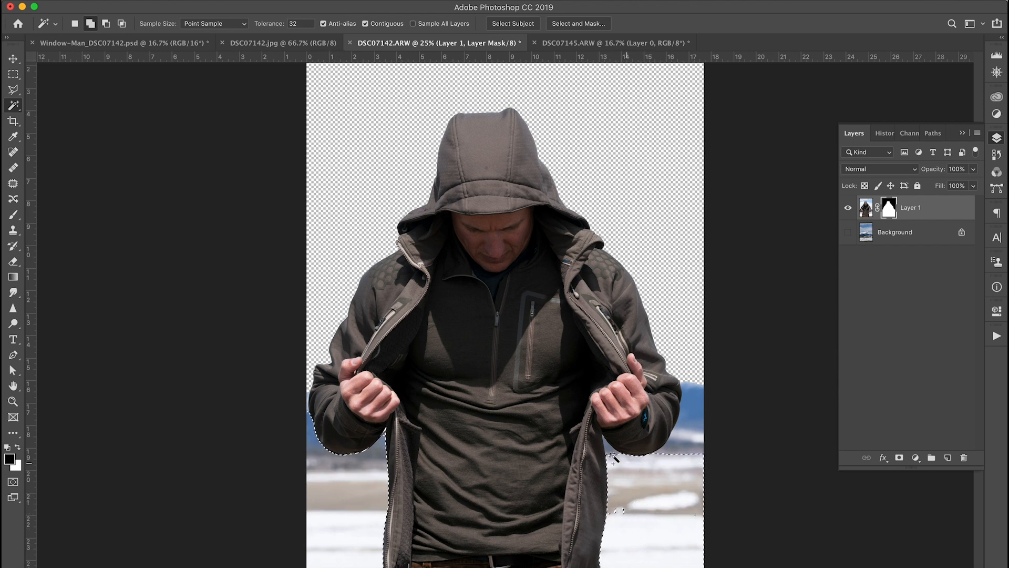
{"action": "left_click", "coordinate": [613, 458]}
{"action": "left_click", "coordinate": [692, 415], "text": "shift"}
{"action": "left_click", "coordinate": [690, 443], "text": "shift"}
Fill the selected lower scenery with black on Layer 1's mask, including the strip beside the trousers, and deselect.
{"action": "left_click", "coordinate": [17, 435]}
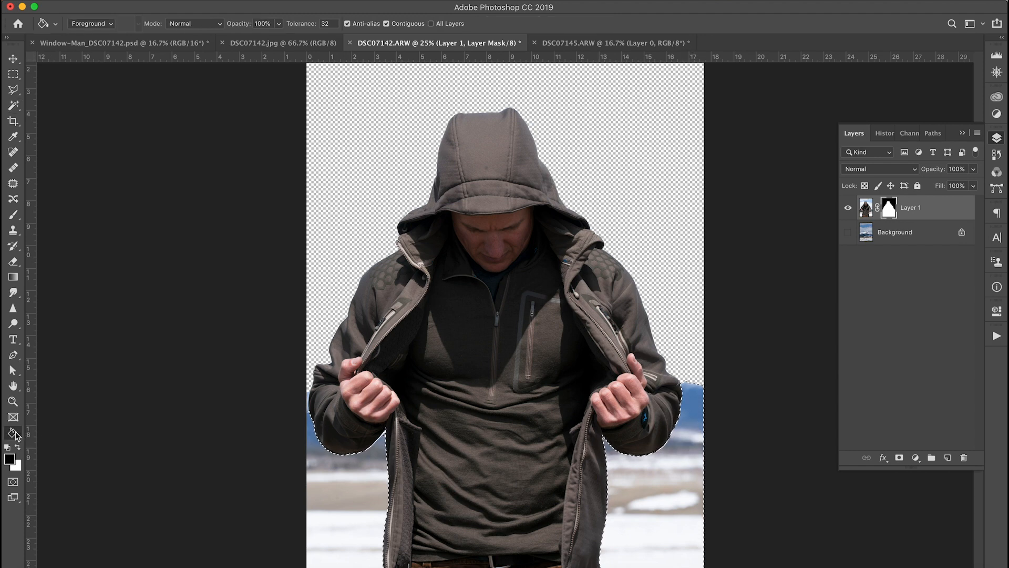
{"action": "left_click", "coordinate": [343, 505]}
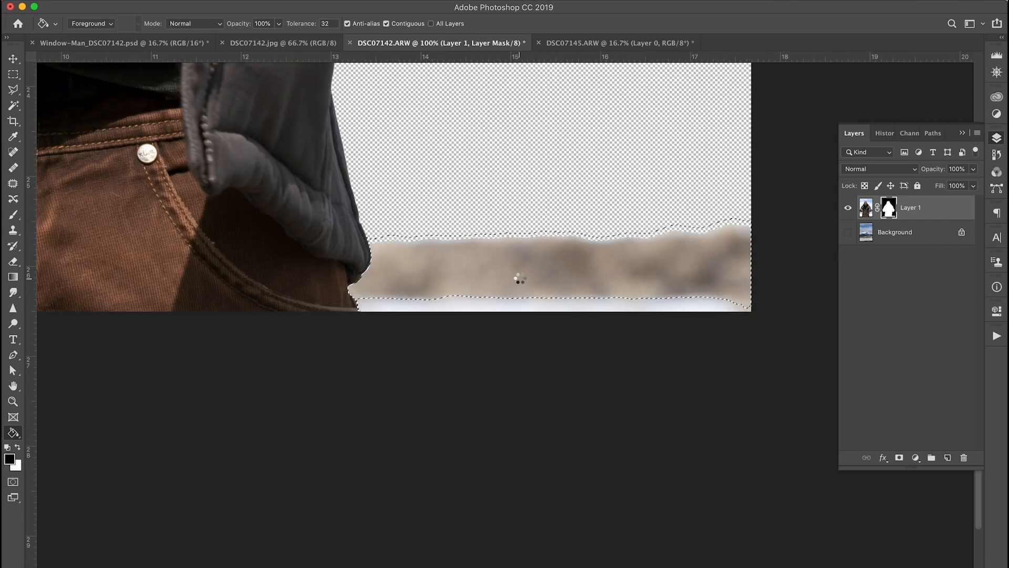
{"action": "left_click", "coordinate": [519, 280]}
{"action": "key", "text": "super+d"}
Paint out the leftover snow strip beside the trousers on the mask with a black brush of size 100.
{"action": "key", "text": "b"}
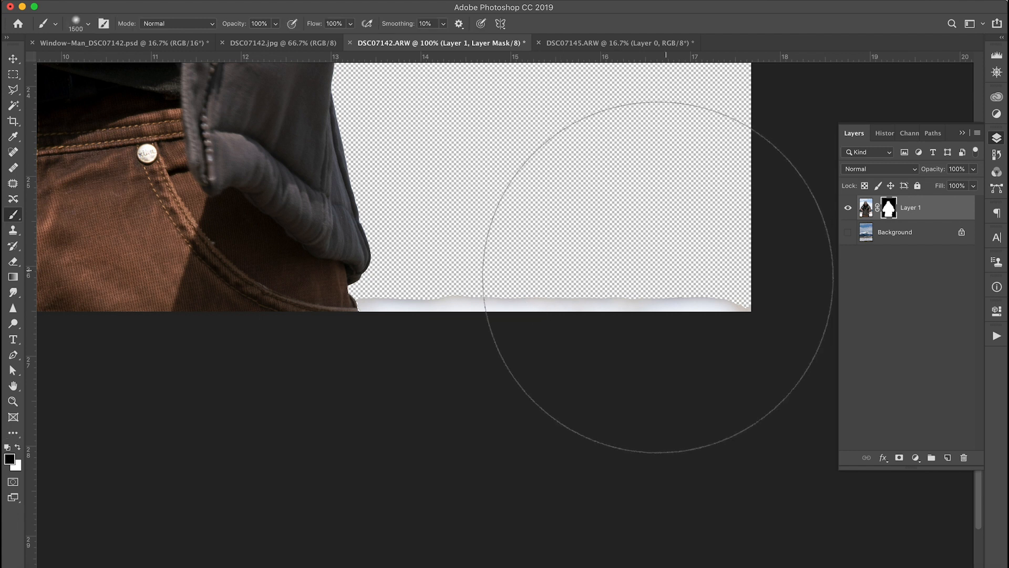
{"action": "key", "text": "bracketleft"}
{"action": "key", "text": "bracketleft"}
{"action": "key", "text": "bracketleft"}
{"action": "key", "text": "bracketleft"}
{"action": "key", "text": "bracketleft"}
{"action": "key", "text": "bracketleft"}
{"action": "key", "text": "bracketleft"}
{"action": "key", "text": "bracketleft"}
{"action": "key", "text": "bracketleft"}
{"action": "key", "text": "bracketleft"}
{"action": "key", "text": "bracketleft"}
{"action": "key", "text": "bracketleft"}
{"action": "key", "text": "bracketleft"}
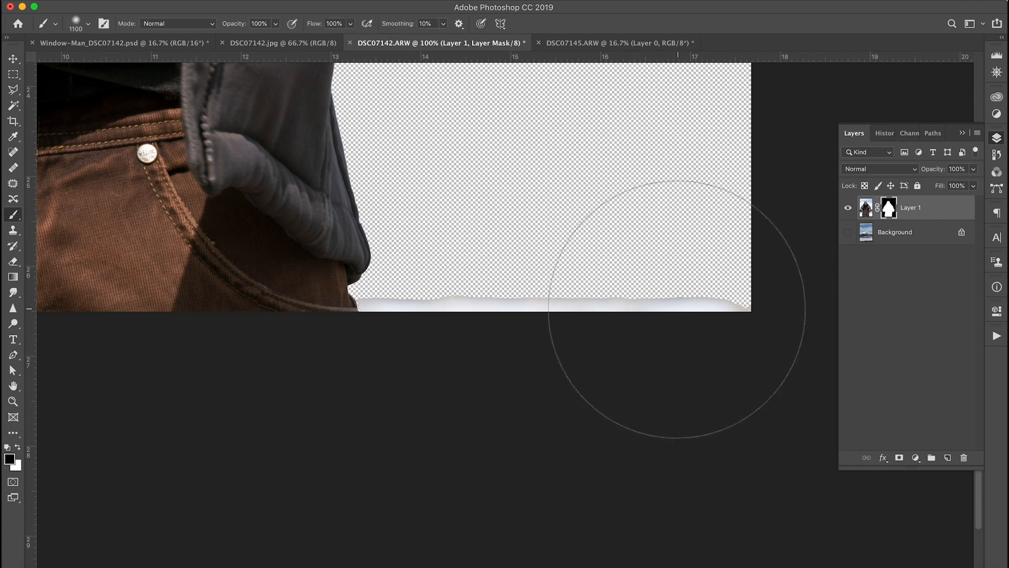
{"action": "key", "text": "bracketleft"}
{"action": "key", "text": "bracketleft"}
{"action": "key", "text": "bracketleft"}
{"action": "left_click", "coordinate": [373, 300]}
{"action": "mouse_move", "coordinate": [371, 299]}
{"action": "left_mouse_down"}
{"action": "mouse_move", "coordinate": [452, 311]}
{"action": "mouse_move", "coordinate": [650, 285]}
{"action": "mouse_move", "coordinate": [657, 303]}
{"action": "mouse_move", "coordinate": [736, 310]}
{"action": "left_mouse_up"}
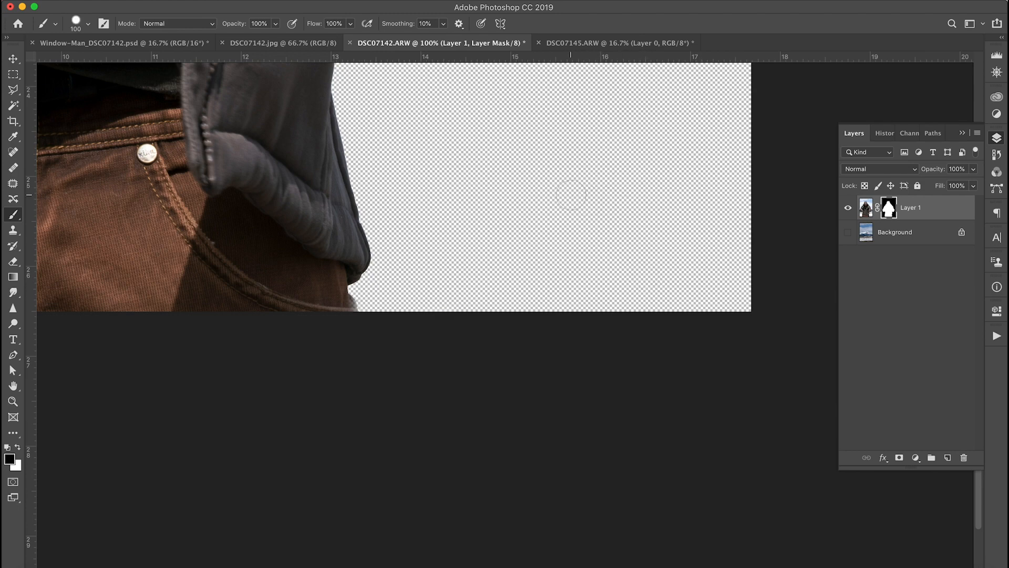
Inspect the cutout edges around both sleeves, the hands, the hood and the jacket for leftover background.
{"action": "scroll", "coordinate": [571, 195], "scroll_direction": "up", "scroll_amount": 15}
{"action": "scroll", "coordinate": [601, 210], "scroll_direction": "right", "scroll_amount": 5}
{"action": "key", "text": "super+r"}
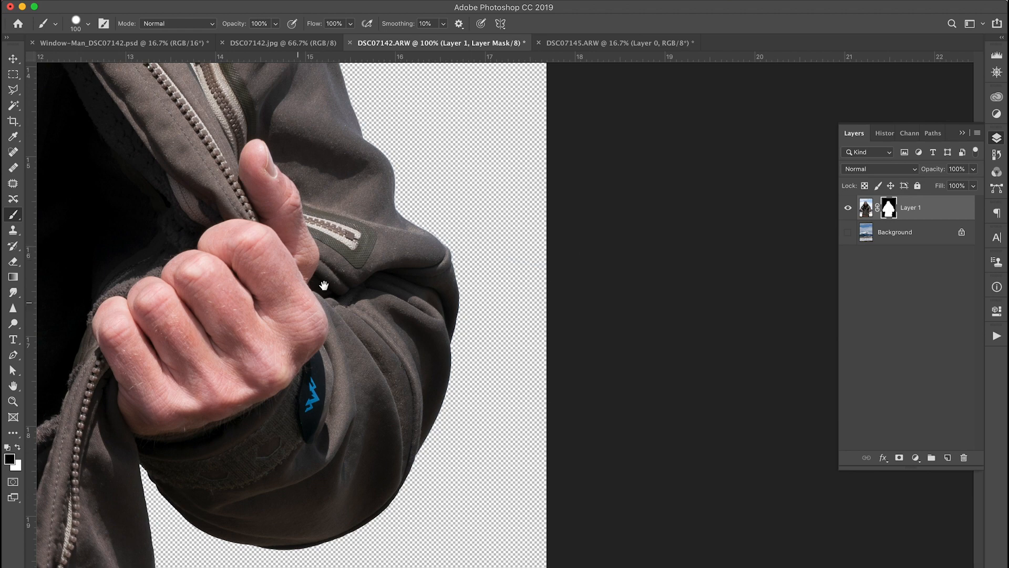
{"action": "scroll", "coordinate": [300, 297], "scroll_direction": "left", "scroll_amount": 20}
{"action": "scroll", "coordinate": [300, 297], "scroll_direction": "up", "scroll_amount": 8}
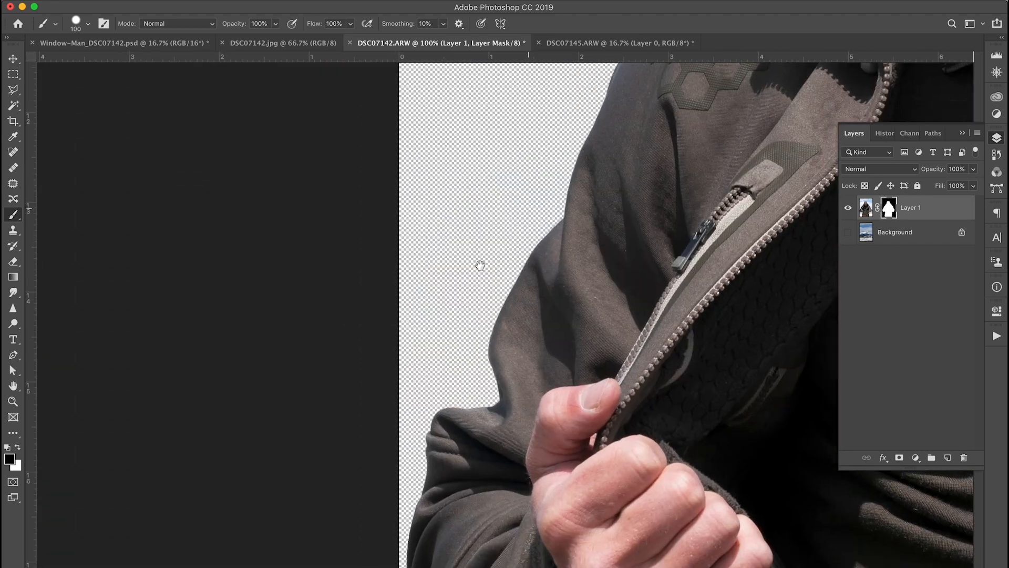
{"action": "scroll", "coordinate": [499, 245], "scroll_direction": "down", "scroll_amount": 15}
{"action": "scroll", "coordinate": [499, 244], "scroll_direction": "right", "scroll_amount": 3}
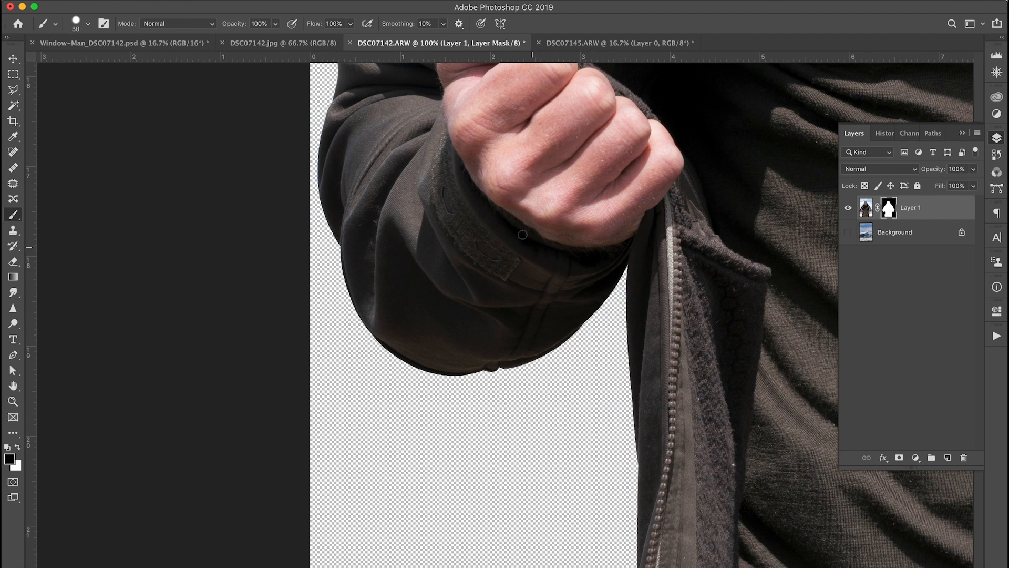
{"action": "scroll", "coordinate": [488, 210], "scroll_direction": "up", "scroll_amount": 15}
{"action": "scroll", "coordinate": [488, 211], "scroll_direction": "right", "scroll_amount": 5}
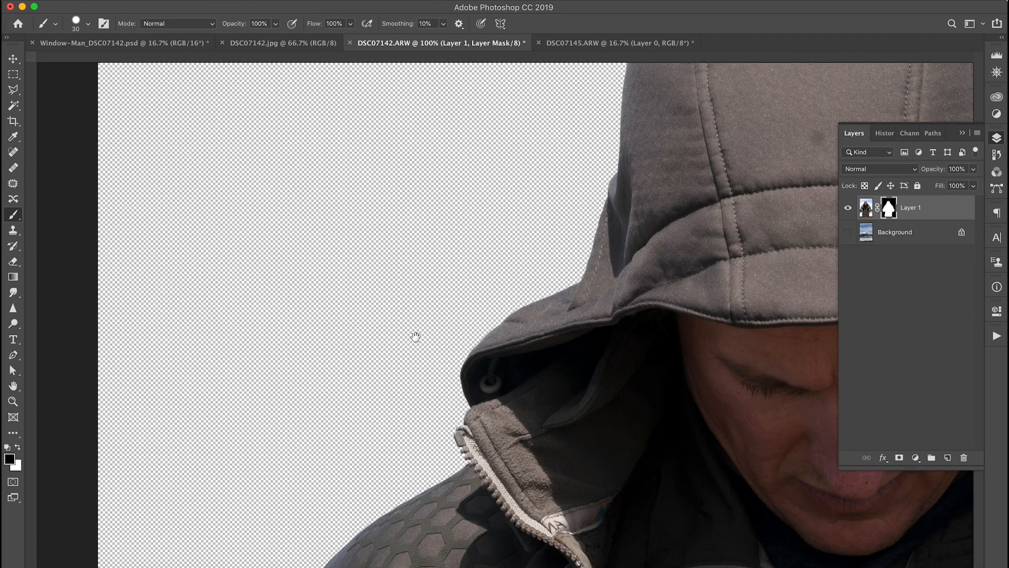
{"action": "scroll", "coordinate": [425, 339], "scroll_direction": "up", "scroll_amount": 5}
{"action": "scroll", "coordinate": [426, 339], "scroll_direction": "right", "scroll_amount": 8}
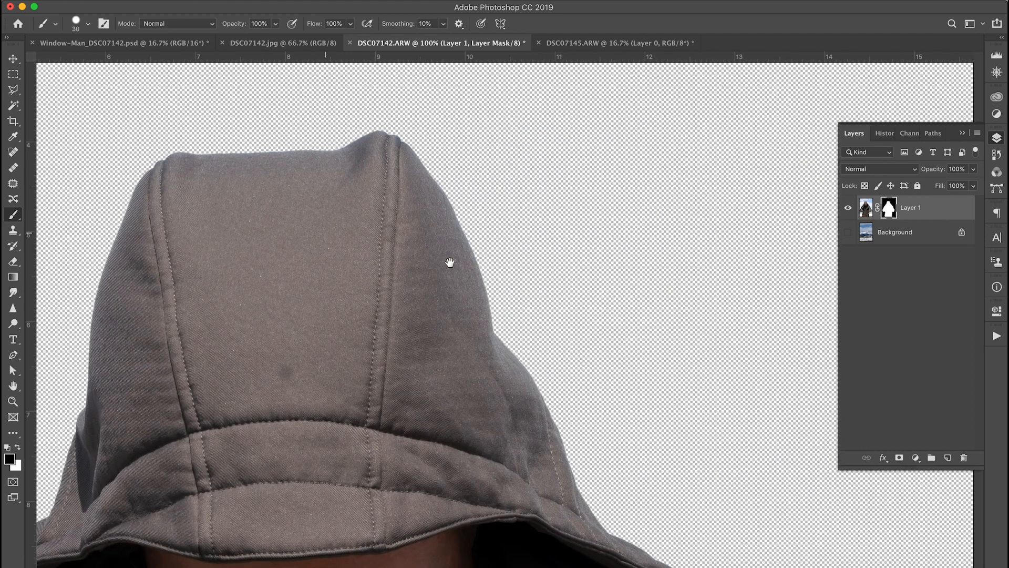
{"action": "scroll", "coordinate": [442, 252], "scroll_direction": "down", "scroll_amount": 15}
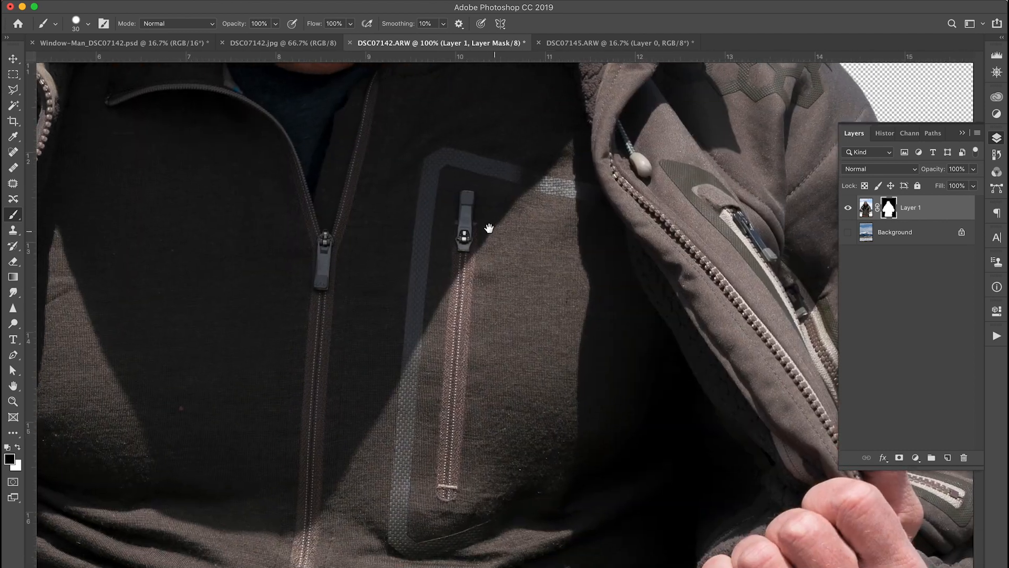
{"action": "scroll", "coordinate": [591, 244], "scroll_direction": "down", "scroll_amount": 5}
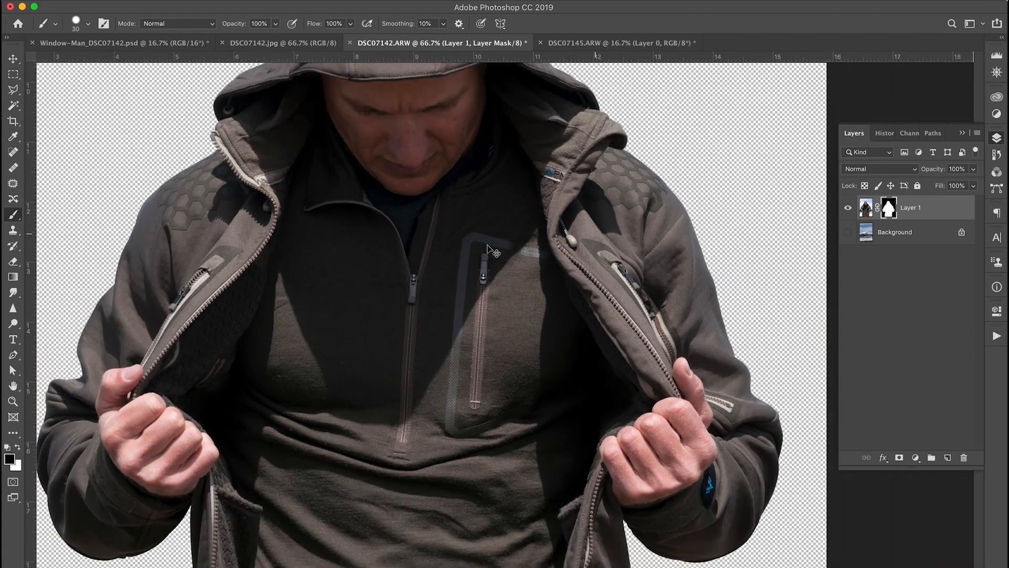
{"action": "scroll", "coordinate": [485, 278], "scroll_direction": "down", "scroll_amount": 2}
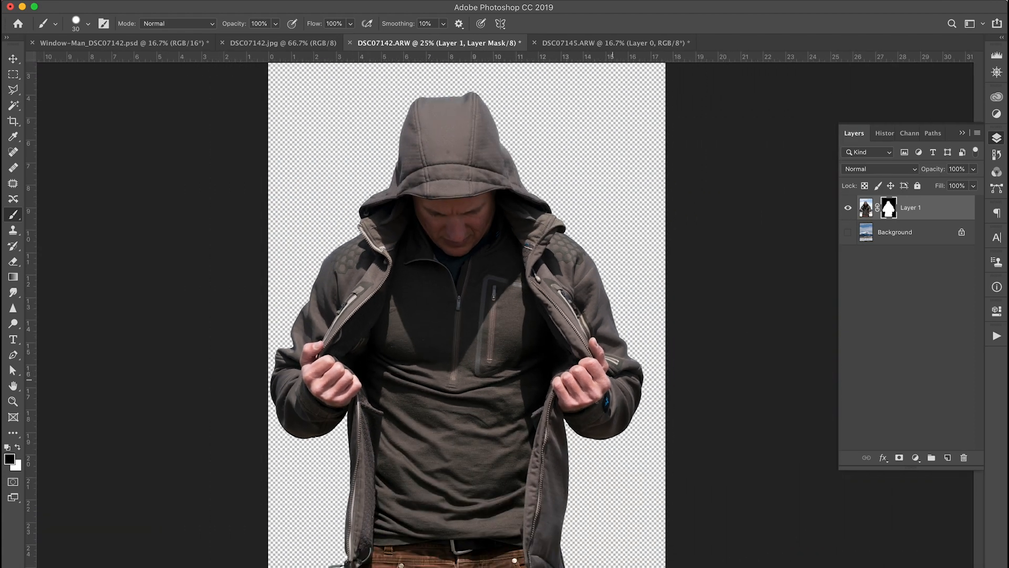
Paint black on Layer 1's mask down the middle of the shirt with a brush of size 700.
{"action": "key", "text": "bracketright"}
{"action": "key", "text": "bracketright"}
{"action": "key", "text": "bracketright"}
{"action": "key", "text": "bracketright"}
{"action": "key", "text": "bracketright"}
{"action": "key", "text": "bracketright"}
{"action": "key", "text": "bracketright"}
{"action": "key", "text": "bracketright"}
{"action": "key", "text": "bracketright"}
{"action": "key", "text": "bracketright"}
{"action": "key", "text": "bracketright"}
{"action": "key", "text": "bracketright"}
{"action": "key", "text": "bracketright"}
{"action": "key", "text": "bracketright"}
{"action": "key", "text": "bracketright"}
{"action": "key", "text": "bracketright"}
{"action": "key", "text": "bracketright"}
{"action": "mouse_move", "coordinate": [452, 315]}
{"action": "left_mouse_down"}
{"action": "mouse_move", "coordinate": [479, 437]}
{"action": "mouse_move", "coordinate": [449, 462]}
{"action": "left_mouse_up"}
{"action": "left_click_drag", "start_coordinate": [450, 420], "coordinate": [447, 523]}
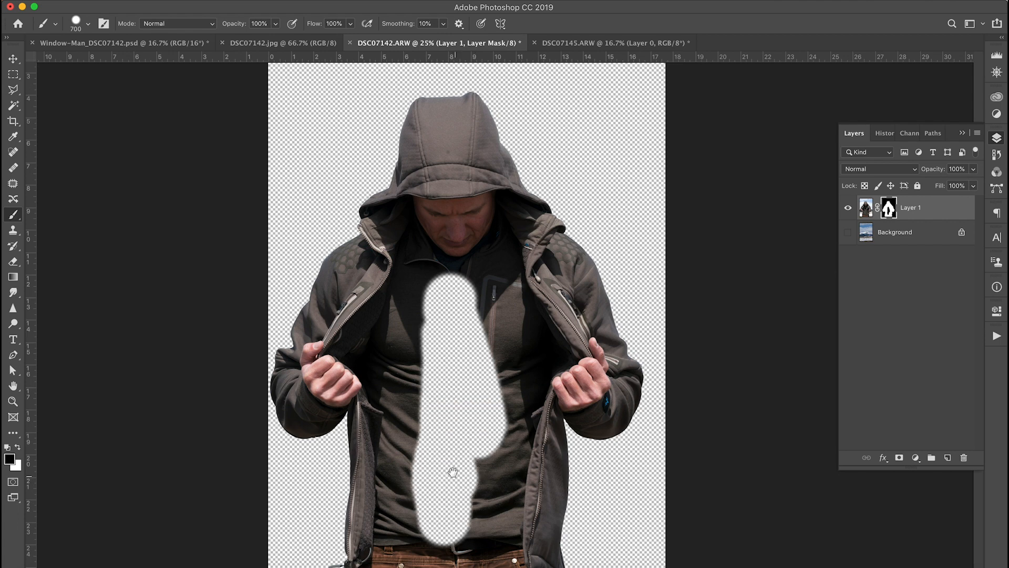
Undo the stroke over the waistband, and mask out most of the shirt, trousers and face inside the jacket with the black brush.
{"action": "scroll", "coordinate": [451, 473], "scroll_direction": "down", "scroll_amount": 5}
{"action": "left_click_drag", "start_coordinate": [413, 389], "coordinate": [381, 382]}
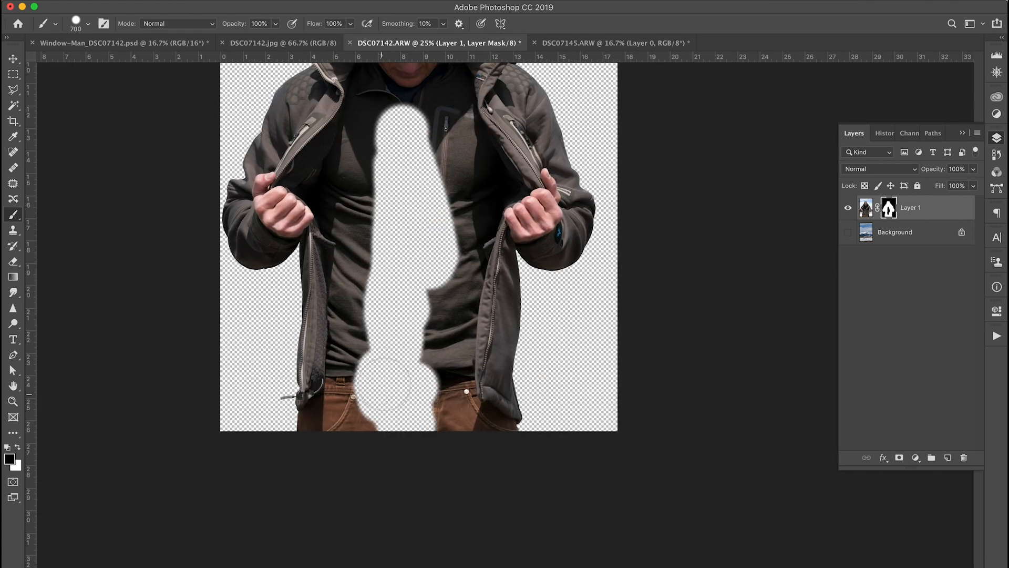
{"action": "key", "text": "super+z"}
{"action": "mouse_move", "coordinate": [421, 355]}
{"action": "left_mouse_down"}
{"action": "mouse_move", "coordinate": [431, 252]}
{"action": "mouse_move", "coordinate": [447, 264]}
{"action": "mouse_move", "coordinate": [444, 162]}
{"action": "mouse_move", "coordinate": [438, 190]}
{"action": "mouse_move", "coordinate": [421, 171]}
{"action": "mouse_move", "coordinate": [373, 184]}
{"action": "mouse_move", "coordinate": [373, 350]}
{"action": "mouse_move", "coordinate": [378, 299]}
{"action": "left_mouse_up"}
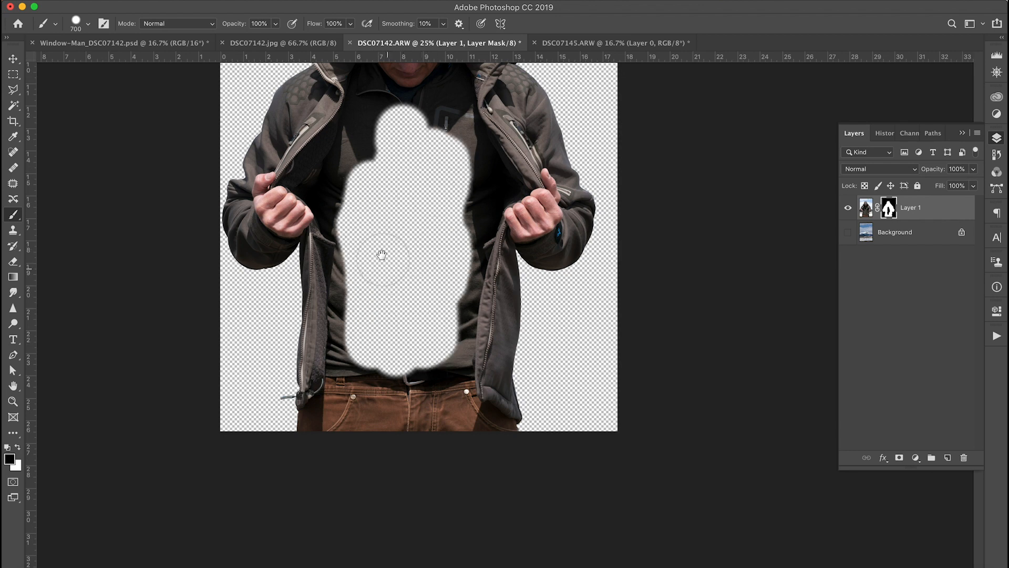
{"action": "left_click_drag", "start_coordinate": [381, 254], "coordinate": [399, 424]}
{"action": "mouse_move", "coordinate": [408, 305]}
{"action": "left_mouse_down"}
{"action": "mouse_move", "coordinate": [422, 258]}
{"action": "mouse_move", "coordinate": [443, 268]}
{"action": "mouse_move", "coordinate": [451, 316]}
{"action": "mouse_move", "coordinate": [489, 358]}
{"action": "mouse_move", "coordinate": [480, 390]}
{"action": "mouse_move", "coordinate": [419, 374]}
{"action": "mouse_move", "coordinate": [404, 332]}
{"action": "mouse_move", "coordinate": [377, 374]}
{"action": "mouse_move", "coordinate": [414, 322]}
{"action": "mouse_move", "coordinate": [410, 249]}
{"action": "mouse_move", "coordinate": [448, 243]}
{"action": "mouse_move", "coordinate": [444, 351]}
{"action": "mouse_move", "coordinate": [427, 294]}
{"action": "mouse_move", "coordinate": [394, 275]}
{"action": "left_mouse_up"}
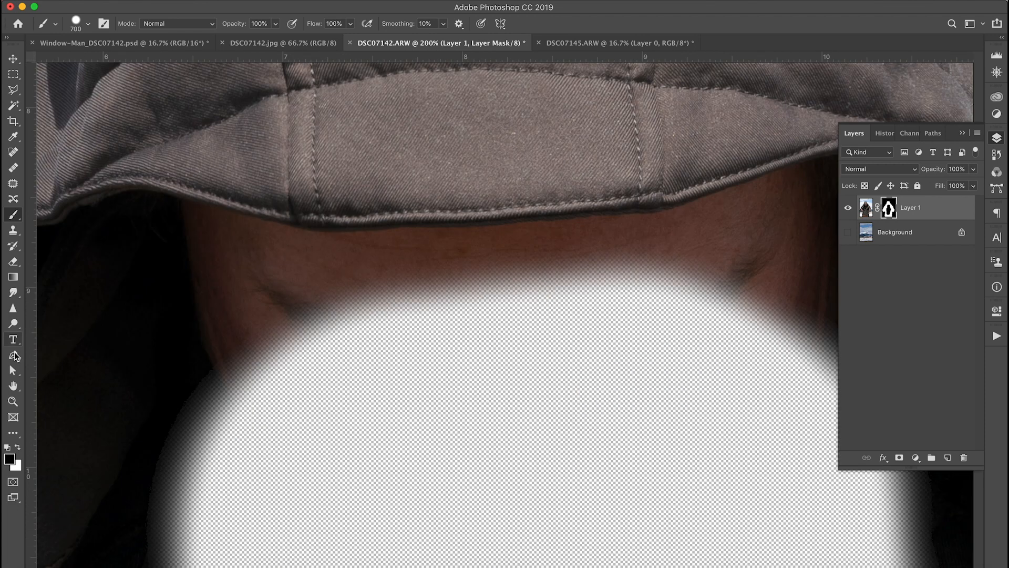
Trace the lower edge of the hood brim with a Pen tool path, starting at its left inner corner.
{"action": "left_click", "coordinate": [16, 356]}
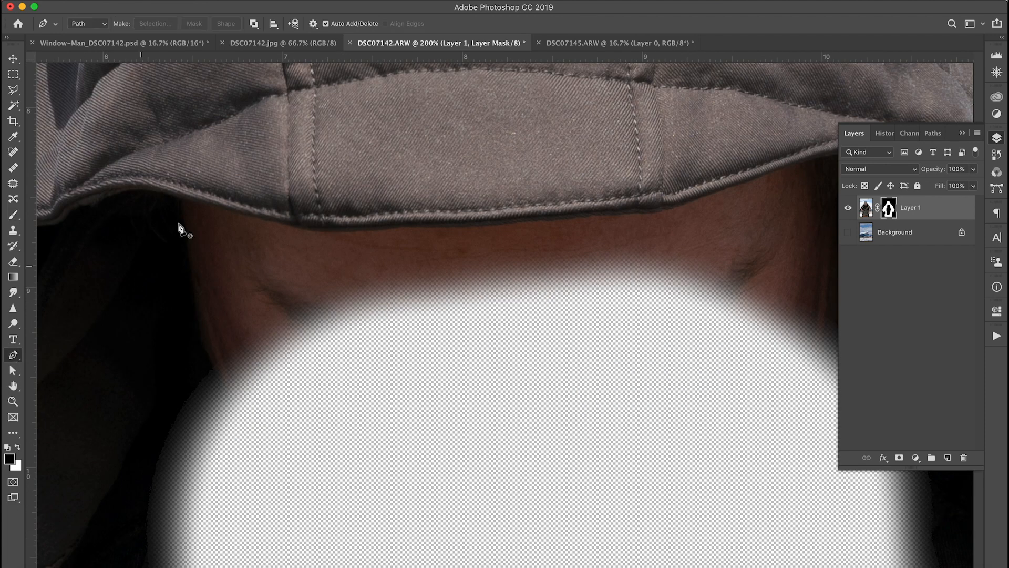
{"action": "left_click_drag", "start_coordinate": [173, 197], "coordinate": [204, 204]}
{"action": "left_click_drag", "start_coordinate": [288, 223], "coordinate": [363, 230]}
{"action": "left_click_drag", "start_coordinate": [423, 226], "coordinate": [442, 226]}
{"action": "left_click_drag", "start_coordinate": [512, 224], "coordinate": [526, 223]}
{"action": "left_click_drag", "start_coordinate": [605, 215], "coordinate": [618, 214]}
{"action": "left_click_drag", "start_coordinate": [669, 211], "coordinate": [685, 206]}
Continue the path from the hood down the inner edge of the jacket's right half.
{"action": "mouse_move", "coordinate": [779, 179]}
{"action": "left_mouse_down"}
{"action": "mouse_move", "coordinate": [642, 196]}
{"action": "mouse_move", "coordinate": [663, 184]}
{"action": "left_mouse_up"}
{"action": "left_click_drag", "start_coordinate": [494, 159], "coordinate": [506, 159]}
{"action": "left_click_drag", "start_coordinate": [579, 221], "coordinate": [583, 231]}
{"action": "left_click_drag", "start_coordinate": [594, 291], "coordinate": [591, 303]}
{"action": "left_click_drag", "start_coordinate": [464, 189], "coordinate": [469, 199]}
{"action": "left_click_drag", "start_coordinate": [491, 236], "coordinate": [497, 243]}
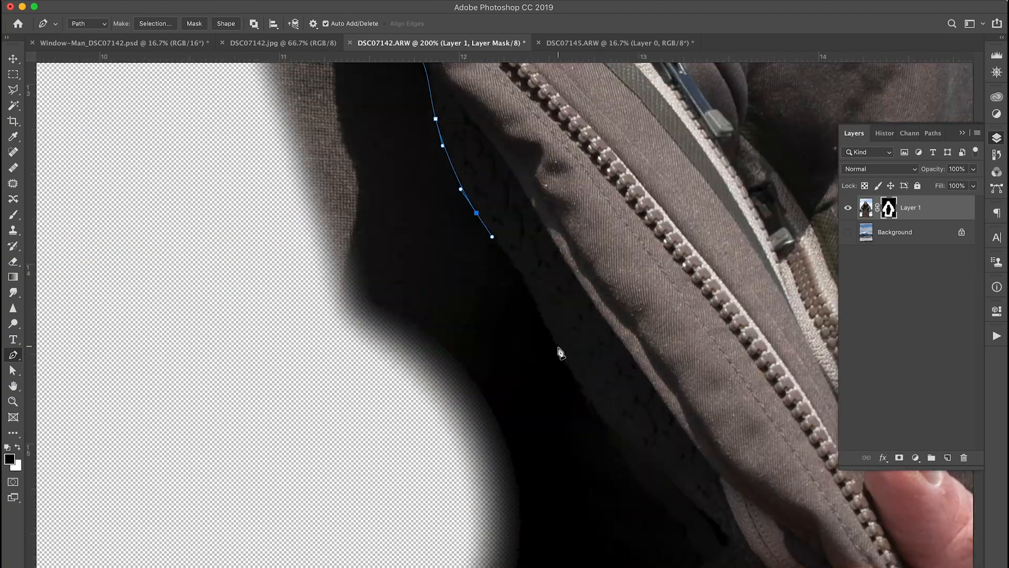
Extend the path along the lower right jacket flap and across the waistband to the left flap.
{"action": "left_click_drag", "start_coordinate": [482, 315], "coordinate": [480, 327]}
{"action": "left_click_drag", "start_coordinate": [462, 410], "coordinate": [457, 416]}
{"action": "left_click_drag", "start_coordinate": [448, 178], "coordinate": [450, 190]}
{"action": "left_click_drag", "start_coordinate": [464, 240], "coordinate": [465, 245]}
{"action": "left_click_drag", "start_coordinate": [454, 282], "coordinate": [473, 158]}
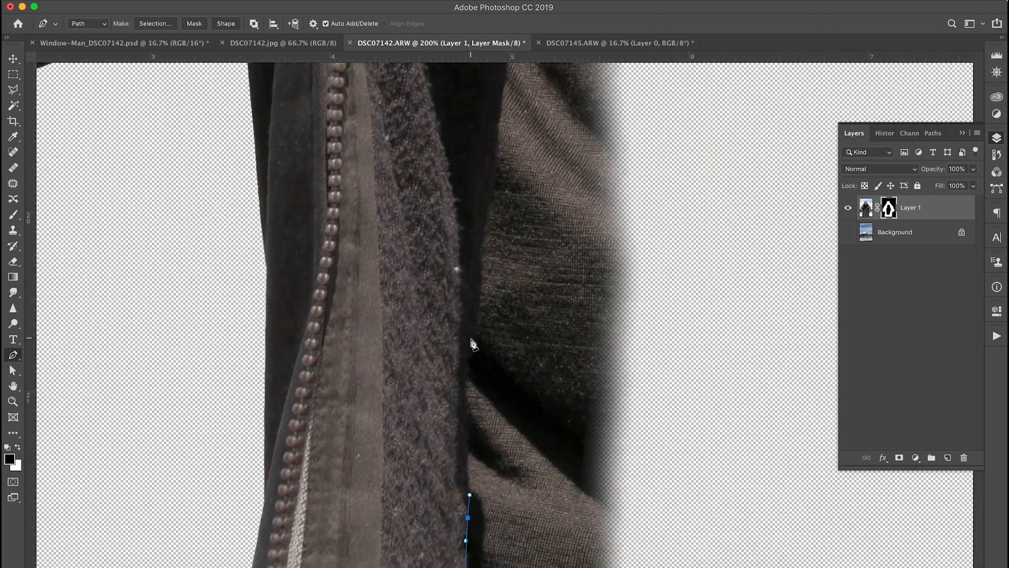
Run the path up the inner edge of the jacket's left half to the collar.
{"action": "left_click_drag", "start_coordinate": [491, 293], "coordinate": [473, 275]}
{"action": "left_click_drag", "start_coordinate": [520, 420], "coordinate": [514, 417]}
{"action": "left_click_drag", "start_coordinate": [483, 371], "coordinate": [463, 362]}
{"action": "left_click_drag", "start_coordinate": [414, 319], "coordinate": [399, 305]}
{"action": "left_click_drag", "start_coordinate": [516, 327], "coordinate": [527, 299]}
{"action": "left_click_drag", "start_coordinate": [561, 198], "coordinate": [575, 176]}
{"action": "left_click_drag", "start_coordinate": [413, 408], "coordinate": [424, 380]}
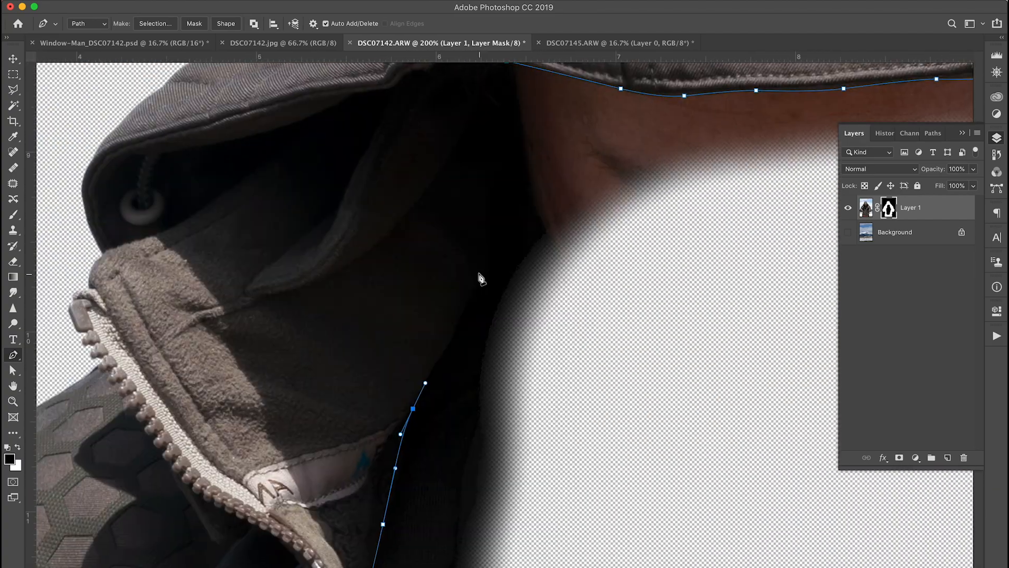
Close the path at the hood's inner corner and convert it to a new selection with a 3-pixel feather.
{"action": "left_click_drag", "start_coordinate": [479, 274], "coordinate": [484, 247]}
{"action": "left_click_drag", "start_coordinate": [492, 250], "coordinate": [494, 205]}
{"action": "left_click", "coordinate": [493, 194]}
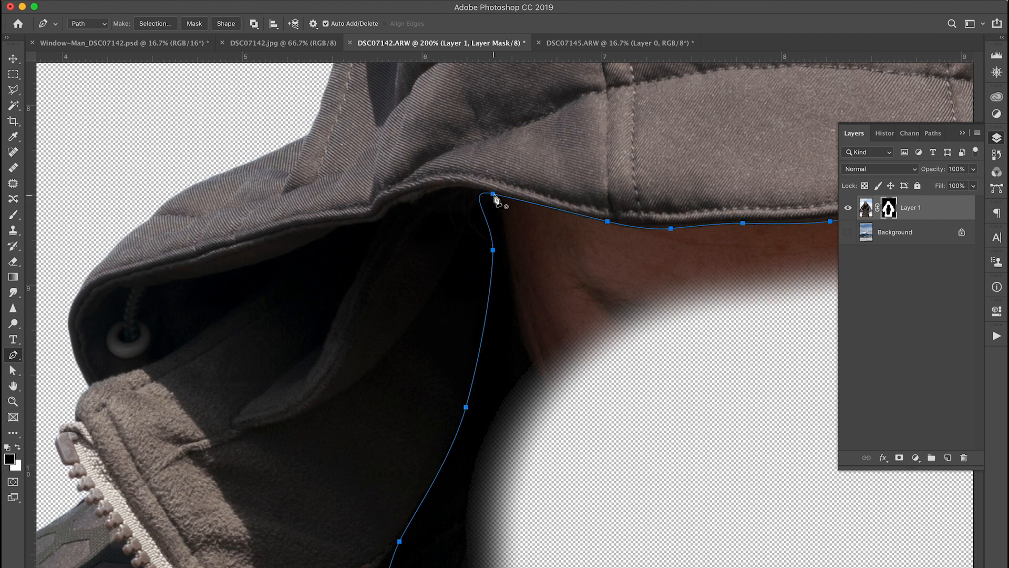
{"action": "left_click", "coordinate": [156, 25]}
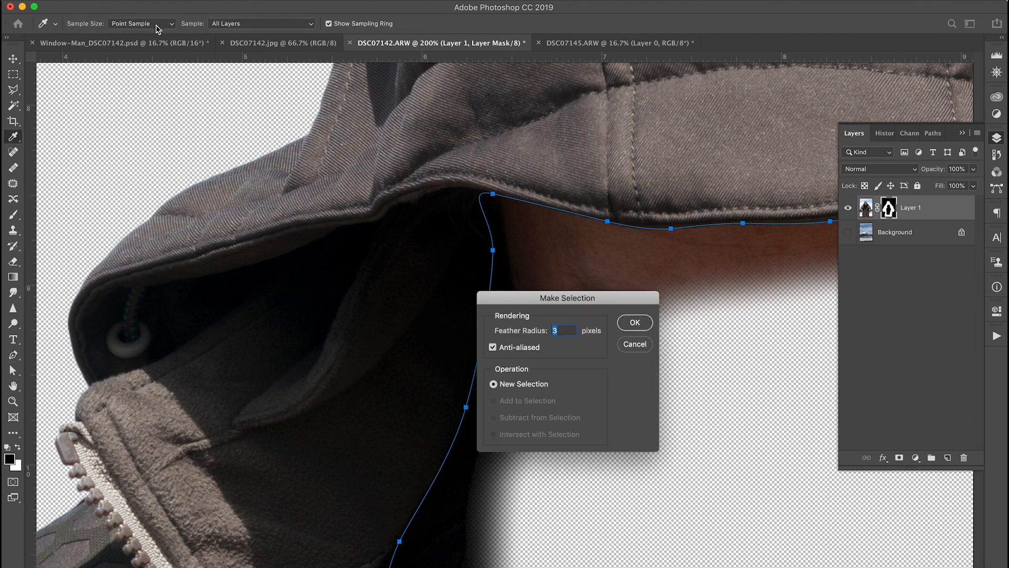
{"action": "left_click", "coordinate": [646, 322]}
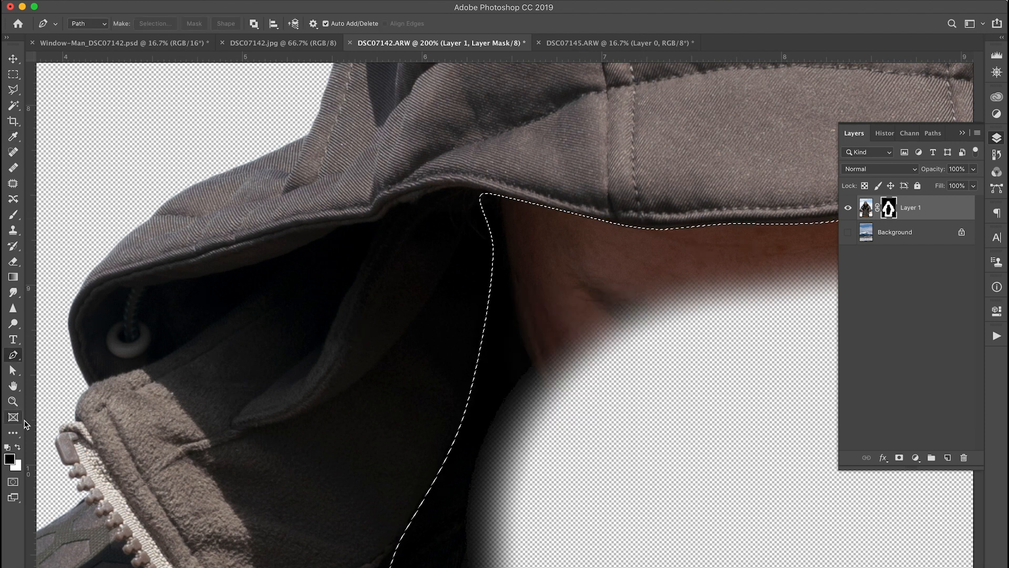
Fill the selected jacket opening with black on Layer 1's mask using the Paint Bucket, and deselect.
{"action": "key", "text": "g"}
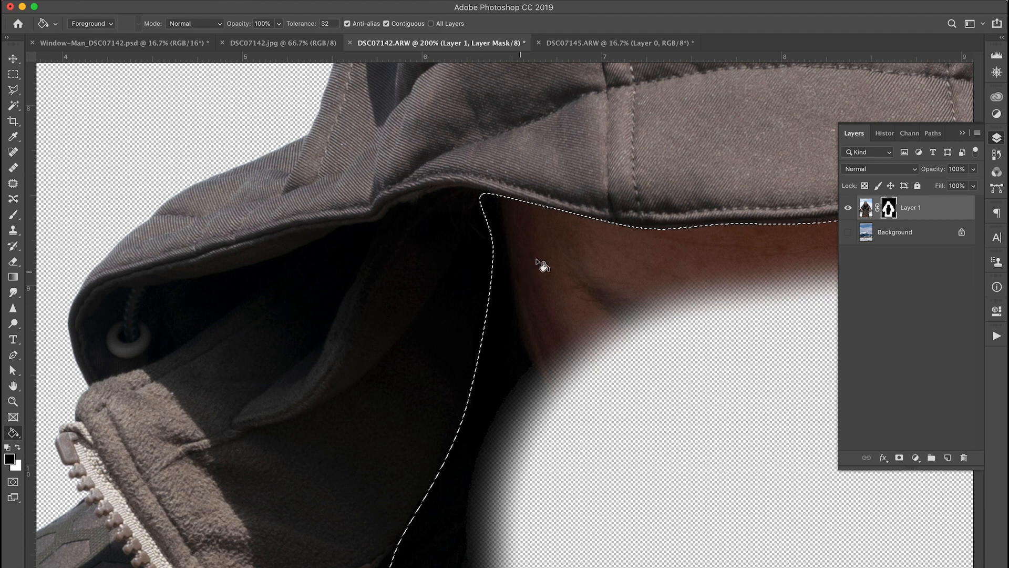
{"action": "left_click", "coordinate": [563, 258]}
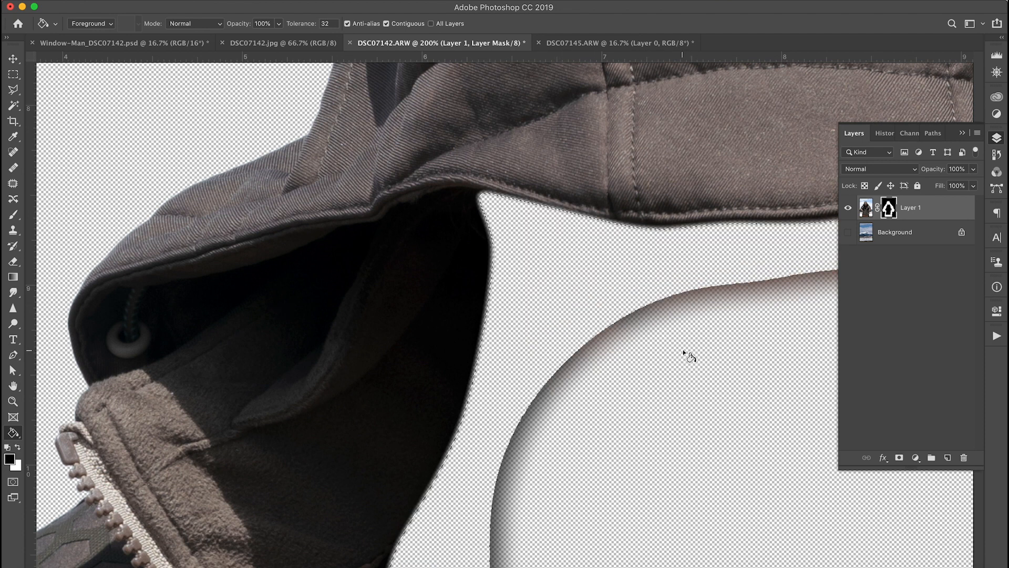
{"action": "key", "text": "super+d"}
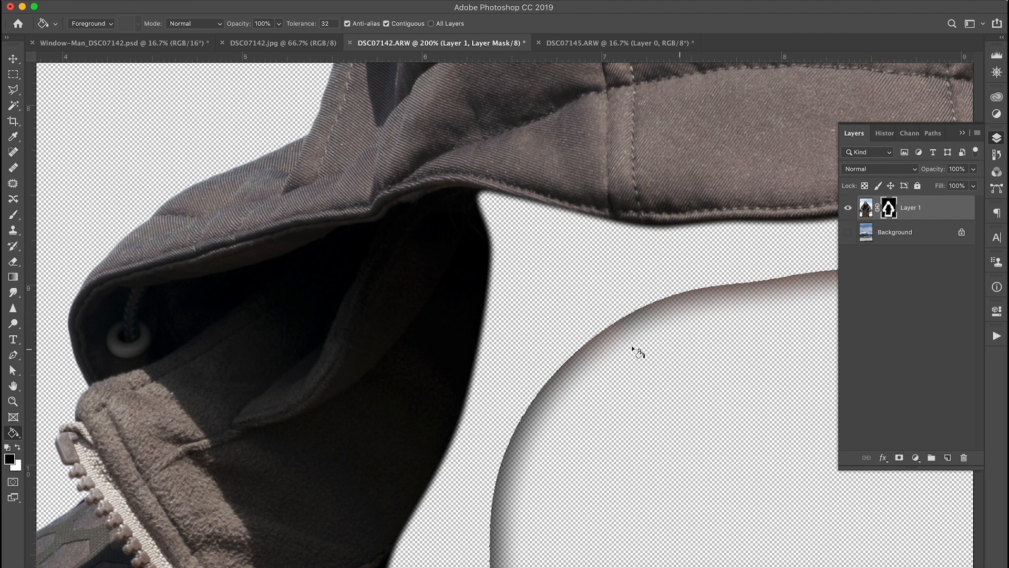
Paint black over the leftover face fringe on the mask below the hood and collar with a brush of size 70.
{"action": "key", "text": "b"}
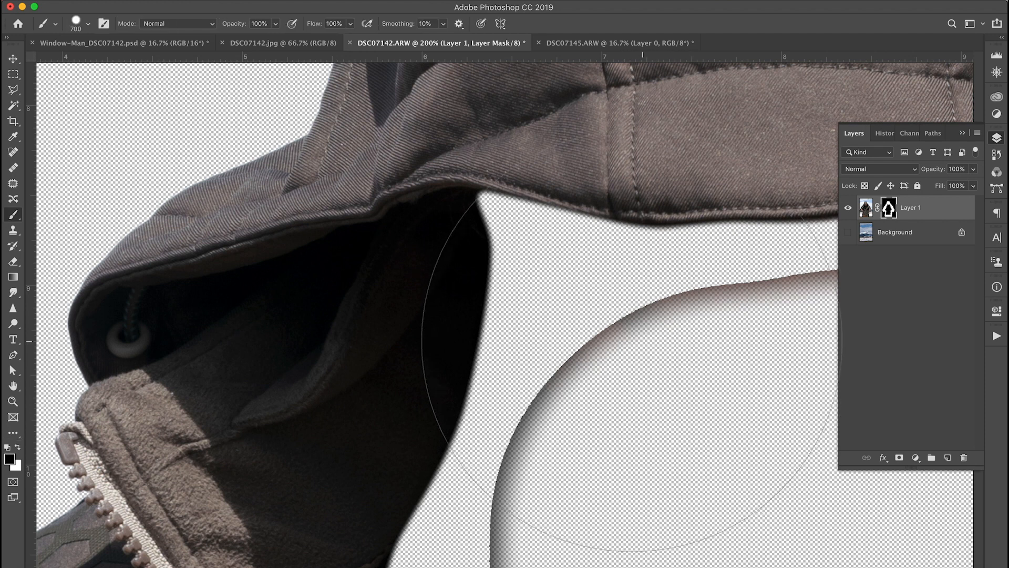
{"action": "key", "text": "bracketleft"}
{"action": "key", "text": "bracketleft"}
{"action": "key", "text": "bracketleft"}
{"action": "key", "text": "bracketleft"}
{"action": "key", "text": "bracketleft"}
{"action": "key", "text": "bracketleft"}
{"action": "key", "text": "bracketleft"}
{"action": "key", "text": "bracketleft"}
{"action": "key", "text": "bracketleft"}
{"action": "mouse_move", "coordinate": [655, 317]}
{"action": "left_mouse_down"}
{"action": "mouse_move", "coordinate": [623, 312]}
{"action": "mouse_move", "coordinate": [542, 412]}
{"action": "mouse_move", "coordinate": [515, 480]}
{"action": "mouse_move", "coordinate": [506, 471]}
{"action": "mouse_move", "coordinate": [583, 381]}
{"action": "mouse_move", "coordinate": [678, 326]}
{"action": "mouse_move", "coordinate": [652, 320]}
{"action": "mouse_move", "coordinate": [717, 301]}
{"action": "left_mouse_up"}
{"action": "key", "text": "space"}
{"action": "left_click_drag", "start_coordinate": [543, 442], "coordinate": [509, 217]}
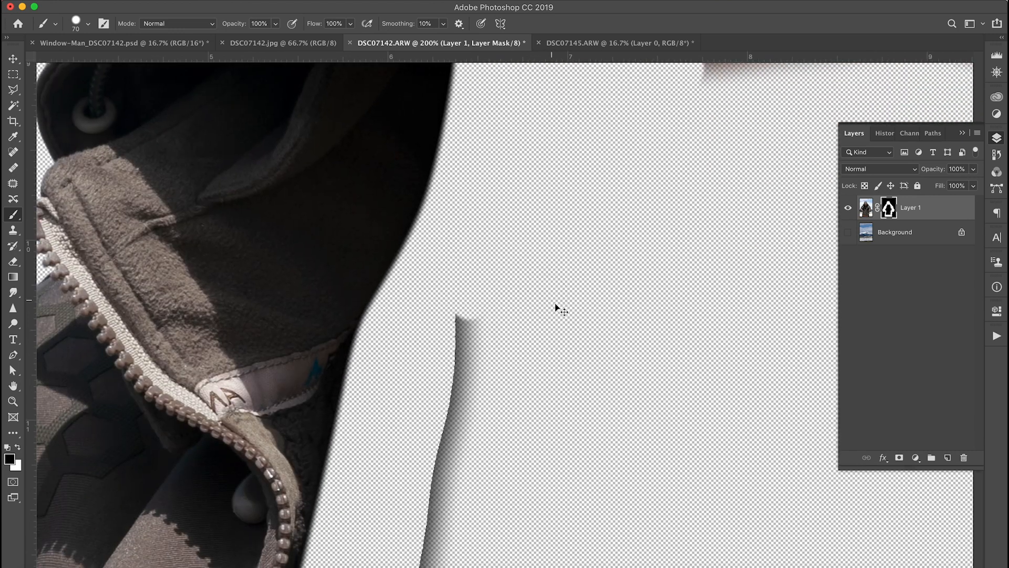
Paint out the remaining outline inside the jacket opening on the mask with a black brush of size 125.
{"action": "key", "text": "ctrl+minus"}
{"action": "key", "text": "ctrl+minus"}
{"action": "key", "text": "ctrl+minus"}
{"action": "key", "text": "ctrl+minus"}
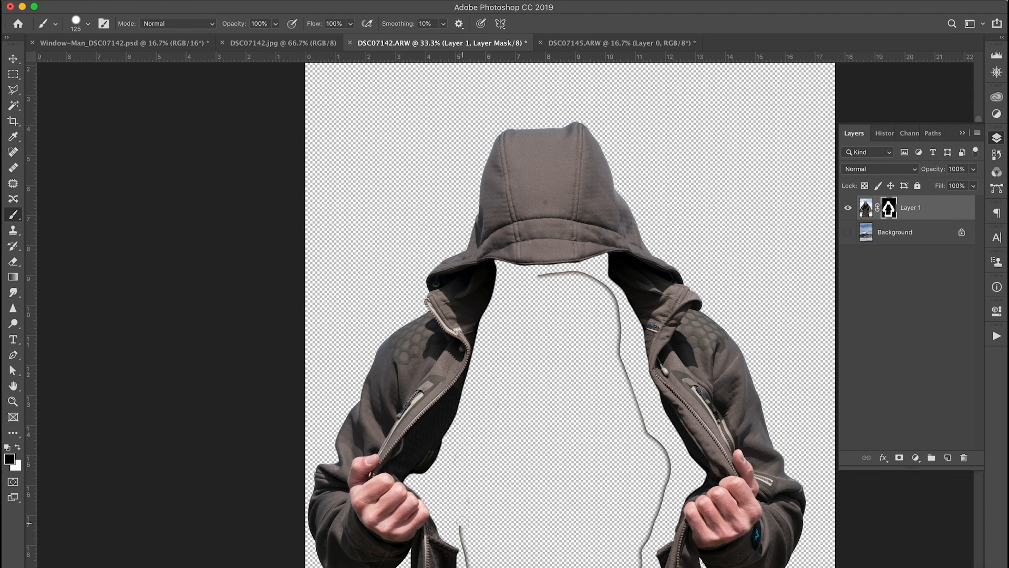
{"action": "left_click_drag", "start_coordinate": [490, 476], "coordinate": [421, 290]}
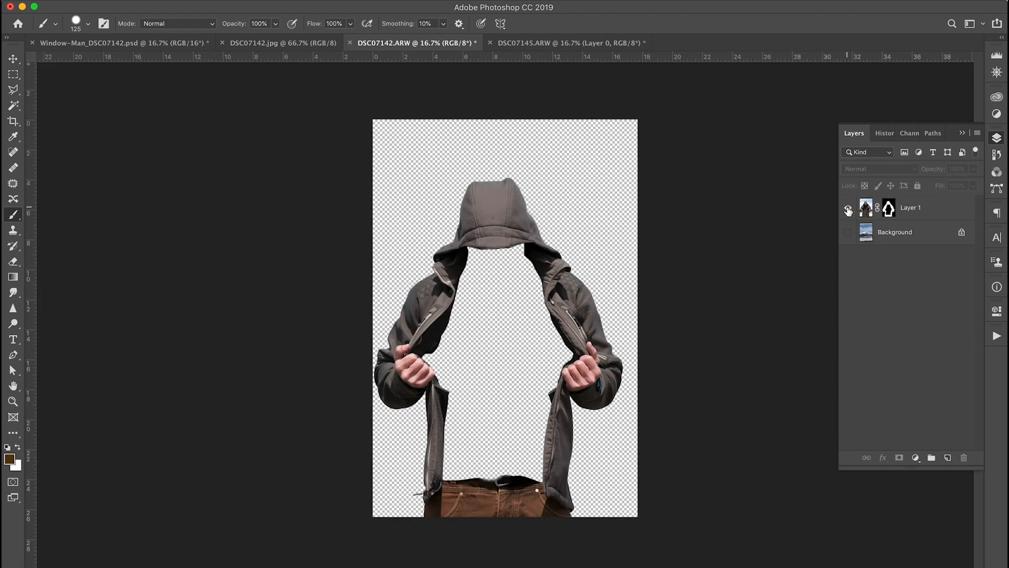
Show the Background layer again and duplicate it.
{"action": "left_click", "coordinate": [849, 232]}
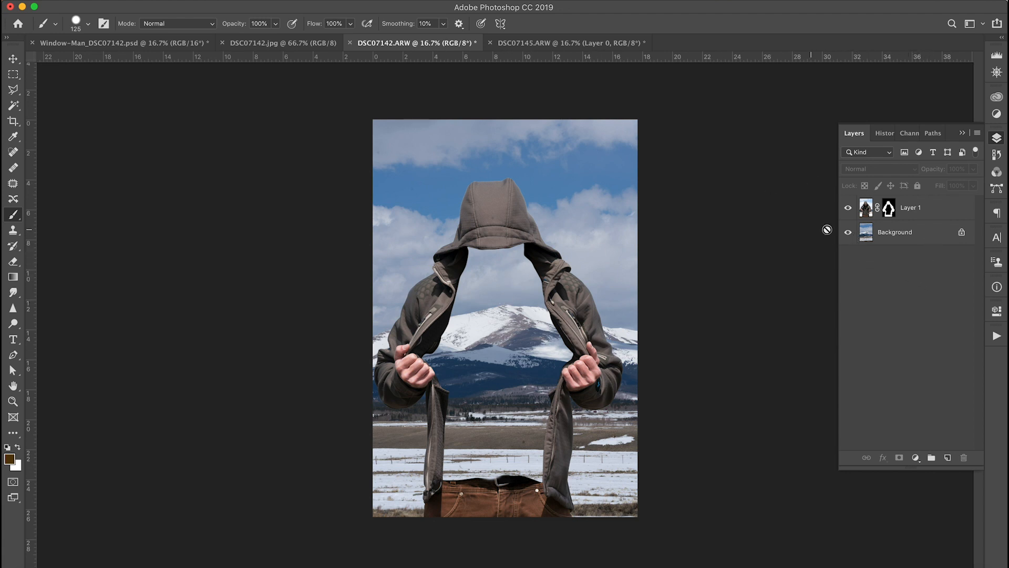
{"action": "left_click", "coordinate": [904, 238]}
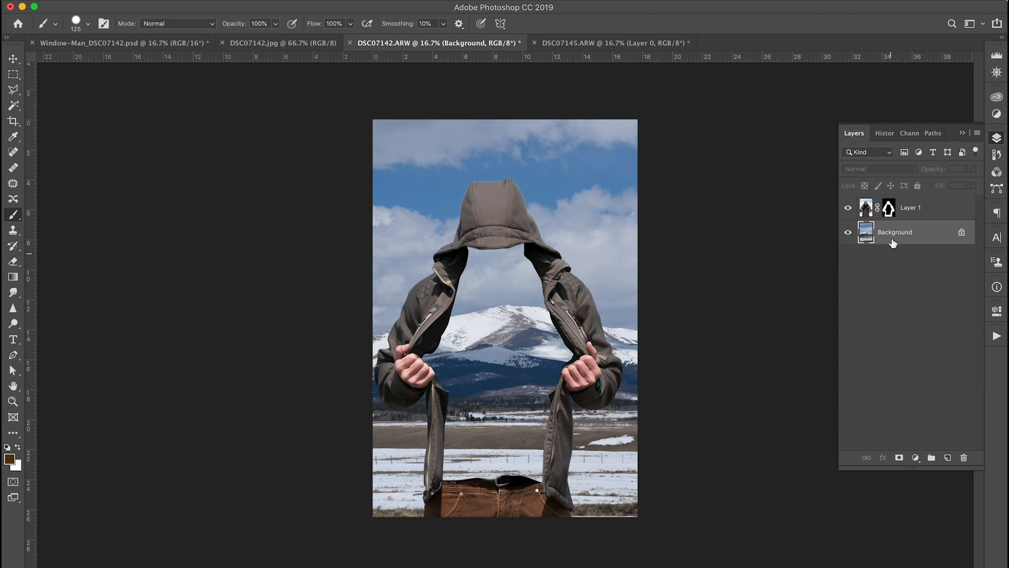
{"action": "left_click_drag", "start_coordinate": [870, 238], "coordinate": [874, 241]}
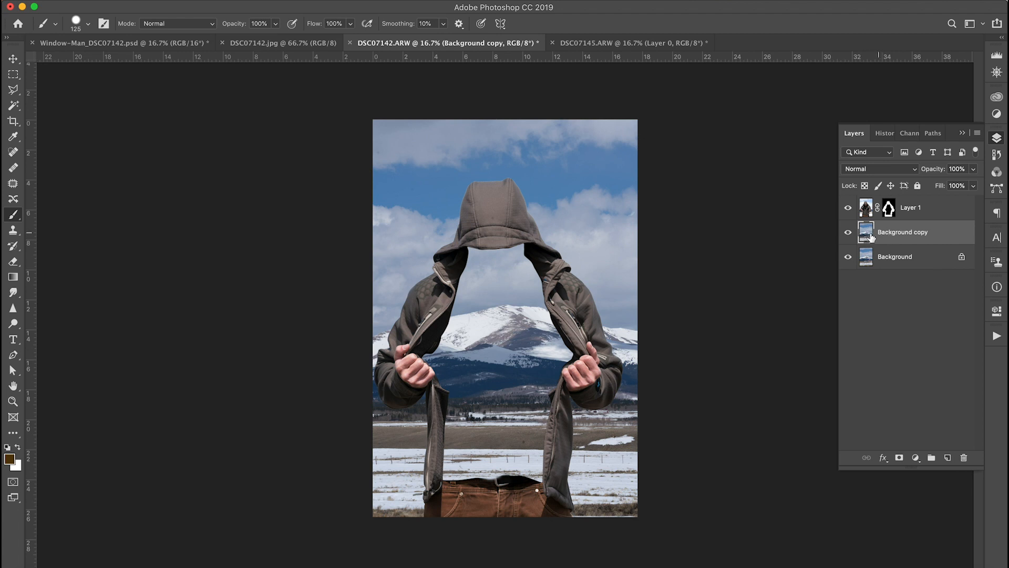
Apply a Gaussian Blur with a radius of 21.9 pixels to the Background copy layer.
{"action": "left_click", "coordinate": [256, 1]}
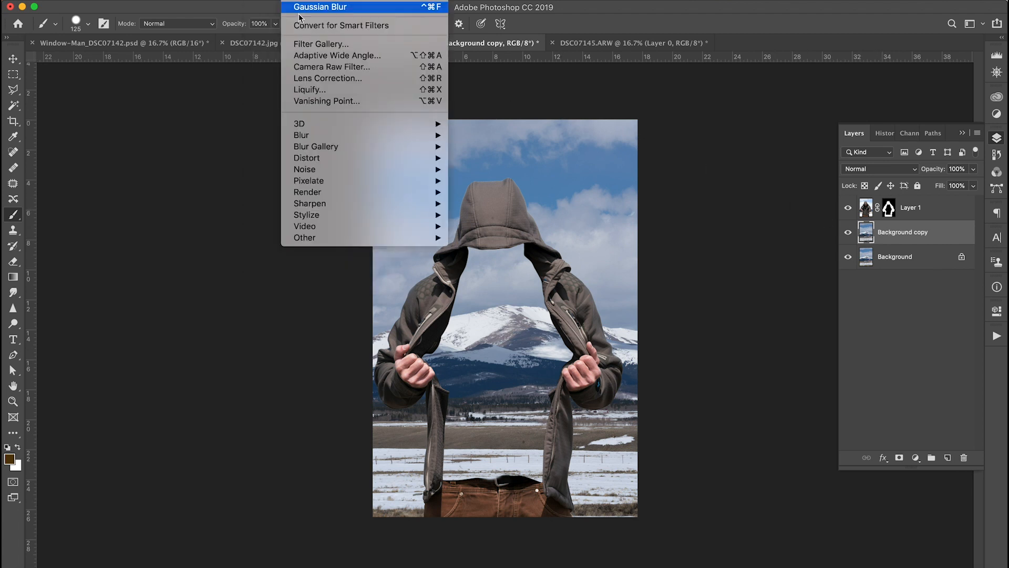
{"action": "mouse_move", "coordinate": [395, 136]}
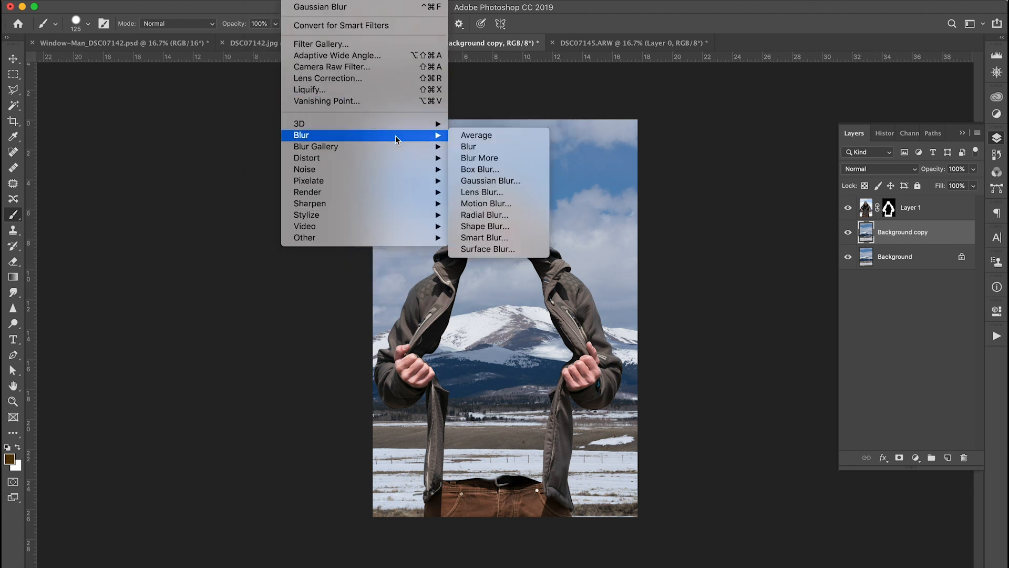
{"action": "left_click", "coordinate": [493, 181]}
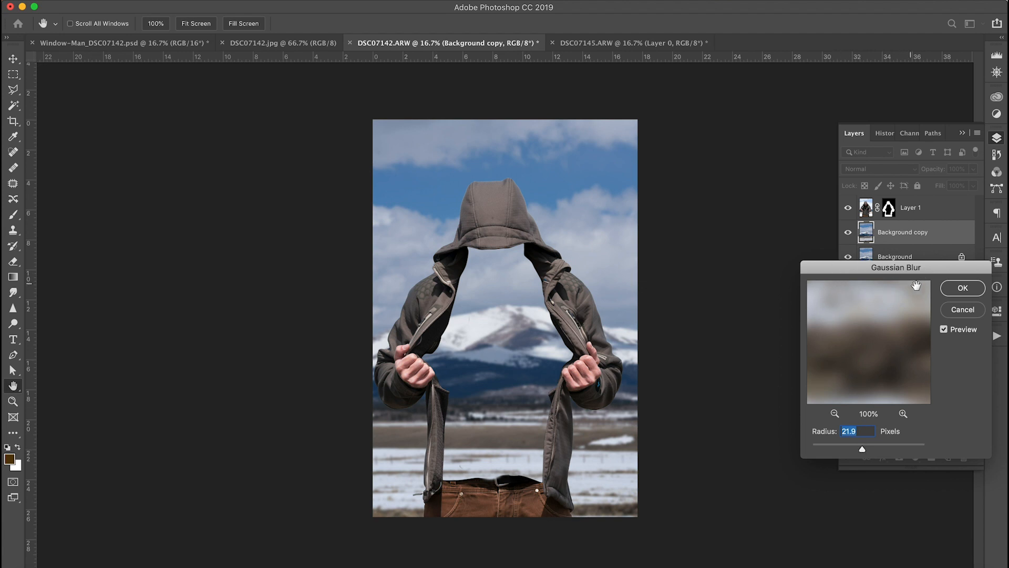
{"action": "left_click", "coordinate": [962, 288]}
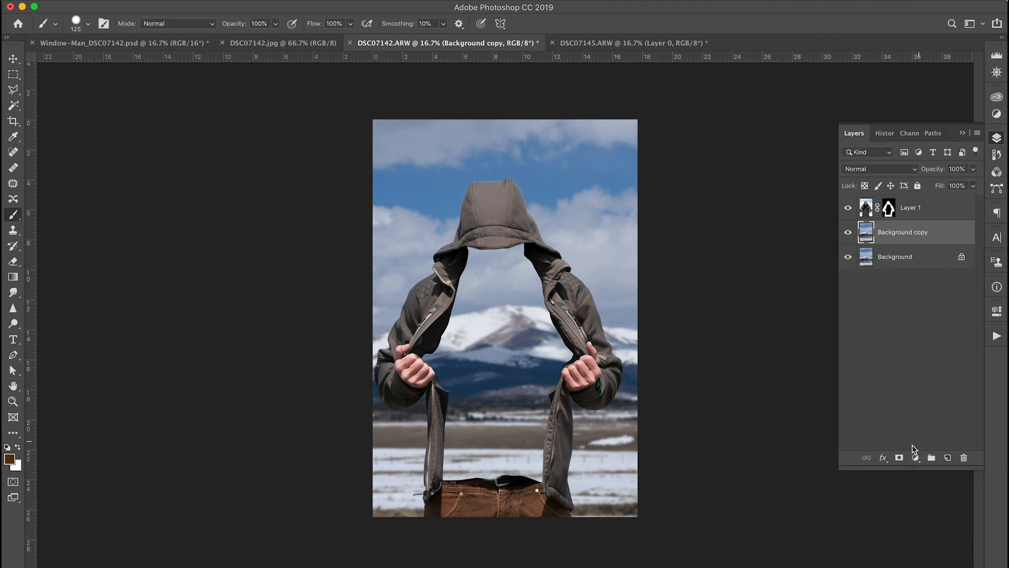
Add a mask to Background copy and paint black inside the jacket opening with a size 900 brush to reveal the sharp landscape.
{"action": "left_click", "coordinate": [900, 458]}
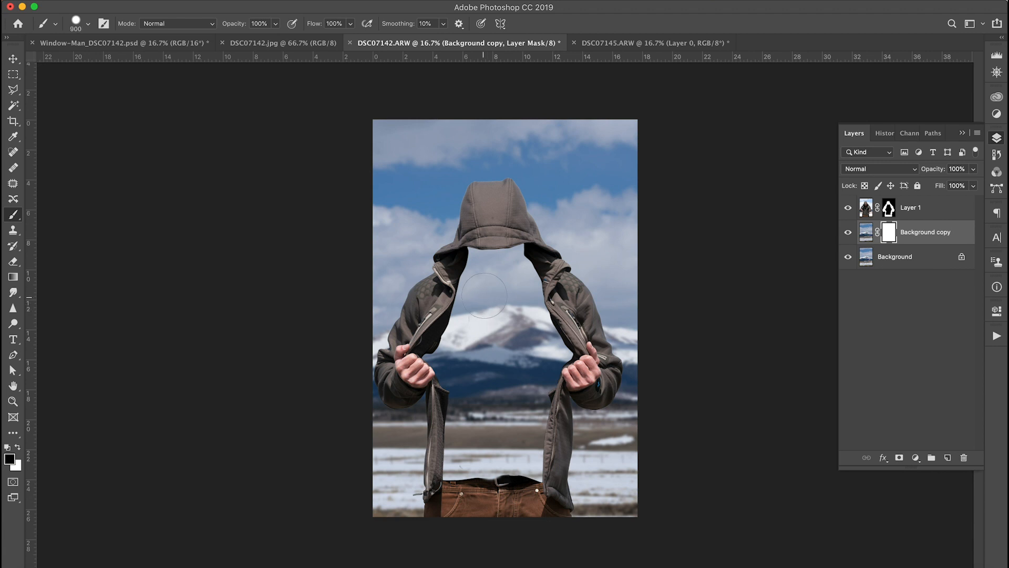
{"action": "mouse_move", "coordinate": [485, 295]}
{"action": "left_mouse_down"}
{"action": "mouse_move", "coordinate": [492, 320]}
{"action": "mouse_move", "coordinate": [481, 293]}
{"action": "mouse_move", "coordinate": [439, 360]}
{"action": "mouse_move", "coordinate": [461, 393]}
{"action": "mouse_move", "coordinate": [464, 458]}
{"action": "mouse_move", "coordinate": [502, 438]}
{"action": "mouse_move", "coordinate": [514, 470]}
{"action": "left_mouse_up"}
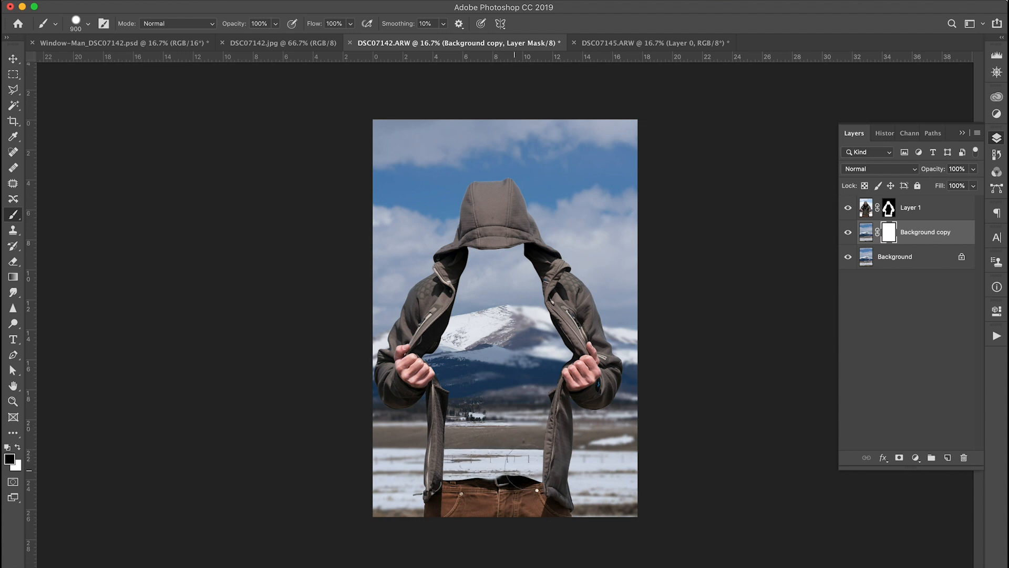
{"action": "mouse_move", "coordinate": [532, 415]}
{"action": "left_mouse_down"}
{"action": "mouse_move", "coordinate": [539, 357]}
{"action": "mouse_move", "coordinate": [479, 391]}
{"action": "mouse_move", "coordinate": [543, 346]}
{"action": "left_mouse_up"}
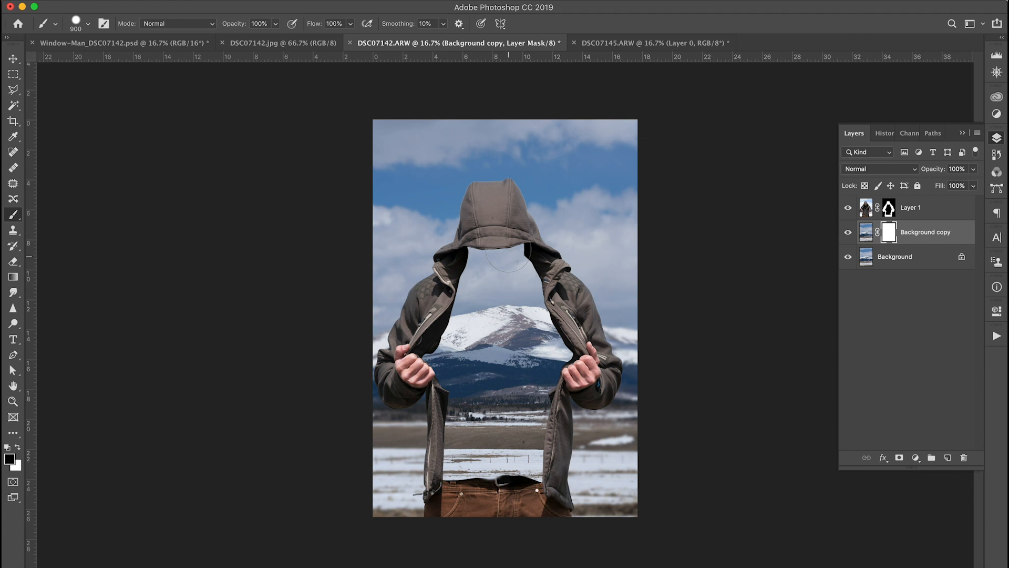
Examine the finished reference image DSC07142.jpg, and return to the DSC07142.ARW document.
{"action": "left_click", "coordinate": [256, 45]}
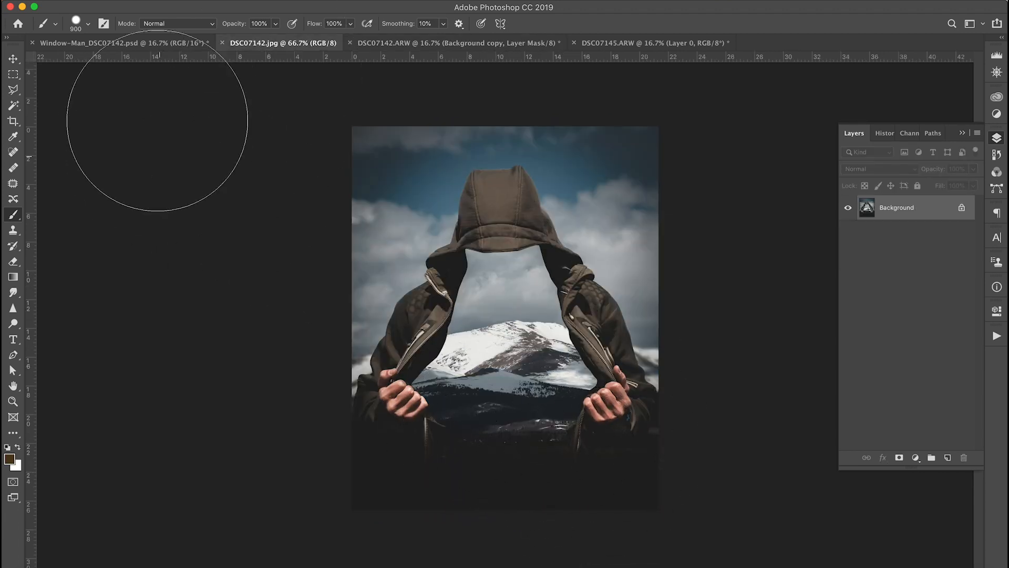
{"action": "left_click", "coordinate": [13, 59]}
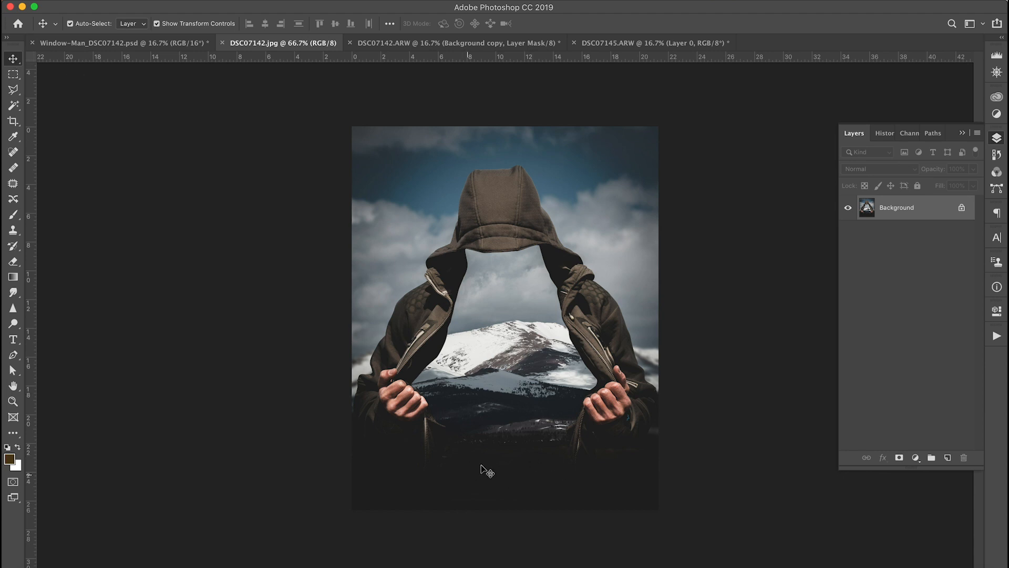
{"action": "key", "text": "ctrl+Tab"}
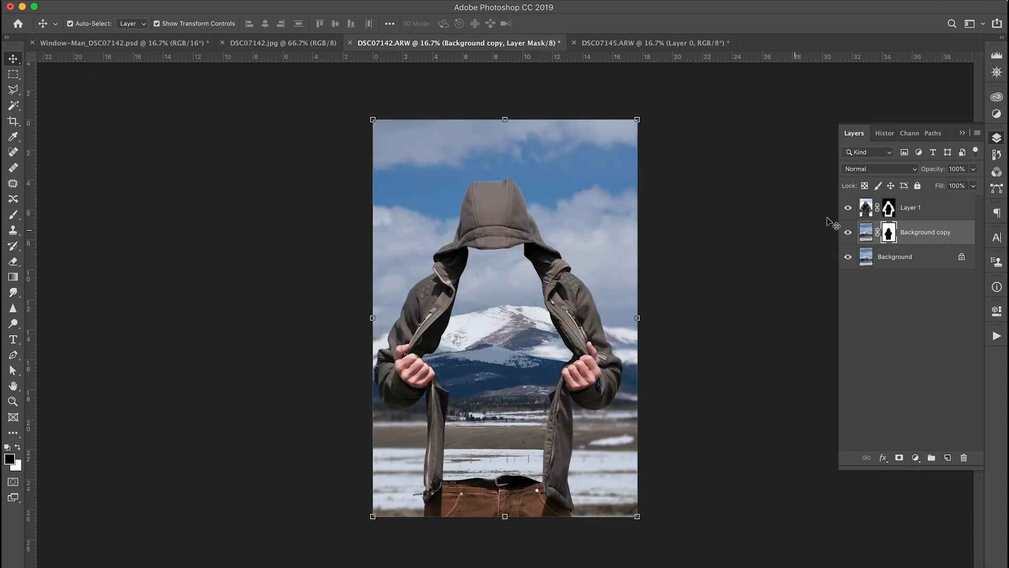
Add a new empty layer above Background copy and name it "clone stamp layer".
{"action": "left_click", "coordinate": [948, 460]}
{"action": "double_click", "coordinate": [898, 232]}
{"action": "type", "text": "clone stamp layer"}
{"action": "left_click", "coordinate": [656, 332]}
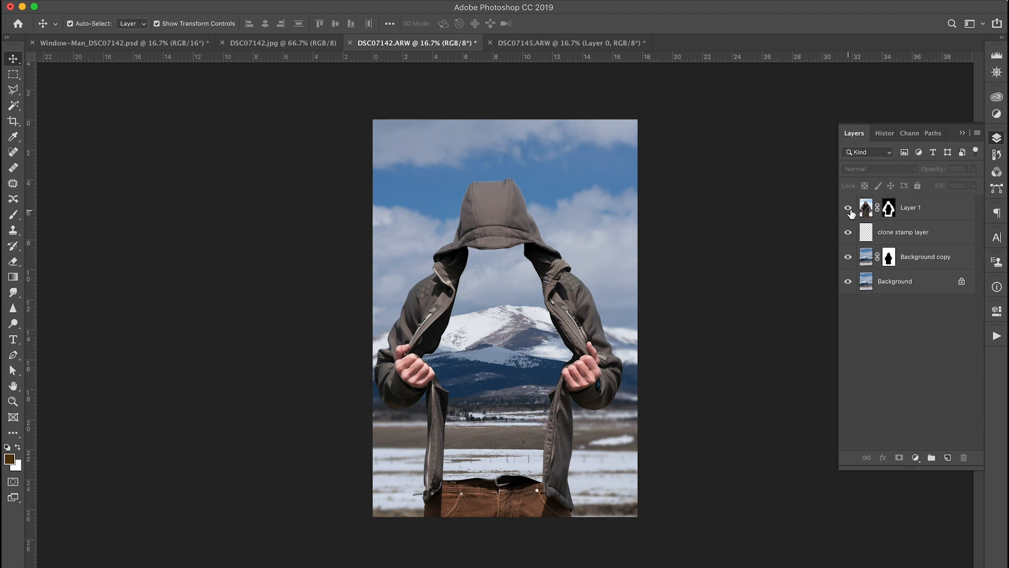
Hide Layer 1 and Background copy, and make the clone stamp layer active for the Clone Stamp tool.
{"action": "left_click_drag", "start_coordinate": [848, 208], "coordinate": [848, 256]}
{"action": "left_click", "coordinate": [920, 232]}
{"action": "key", "text": "s"}
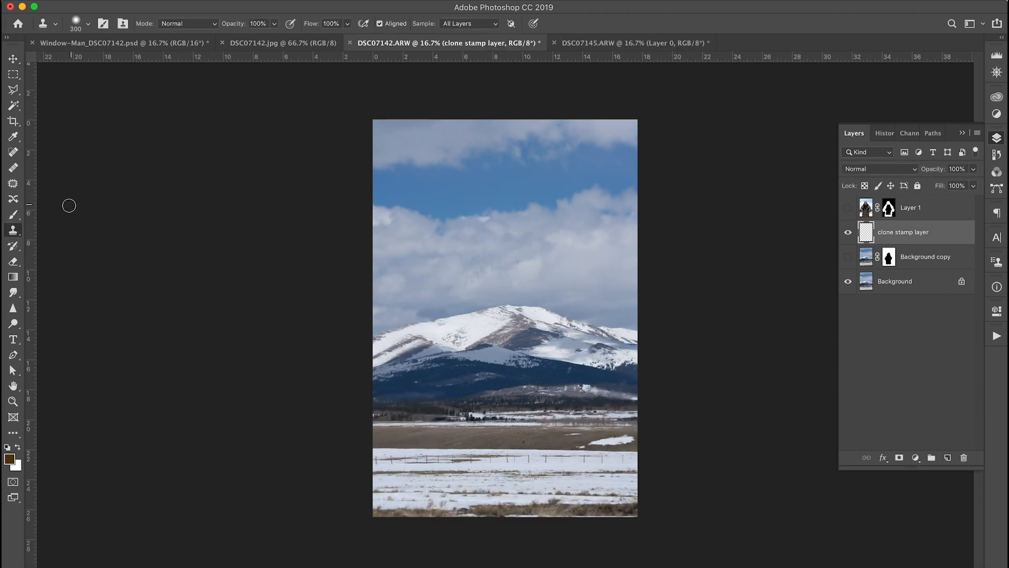
Clone the brown field over the snow strips and fence line around it, using a Clone Stamp brush of size 400.
{"action": "left_click", "coordinate": [16, 235]}
{"action": "key", "text": "super+equal"}
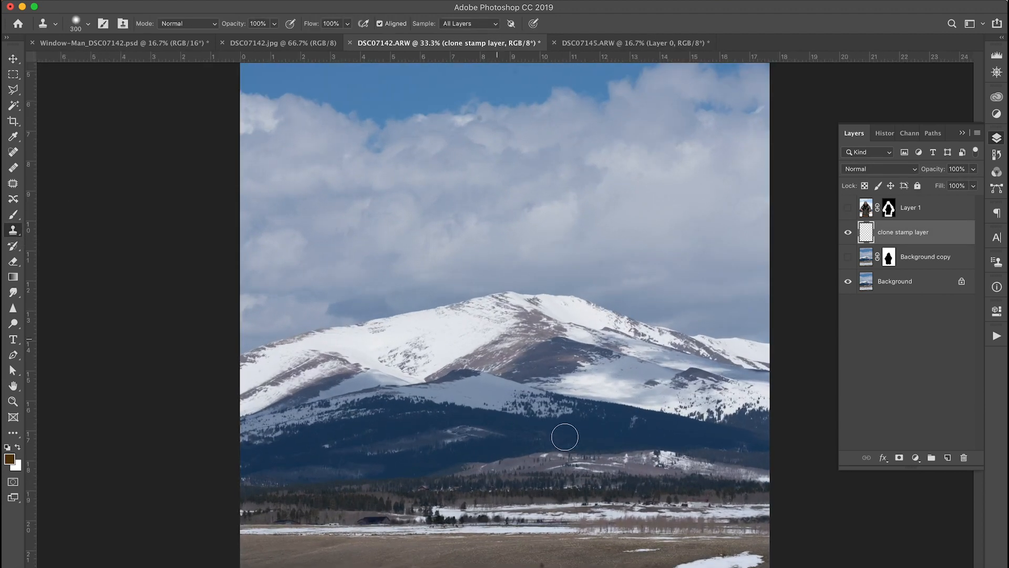
{"action": "left_click_drag", "start_coordinate": [519, 345], "coordinate": [474, 200]}
{"action": "key", "text": "super+r"}
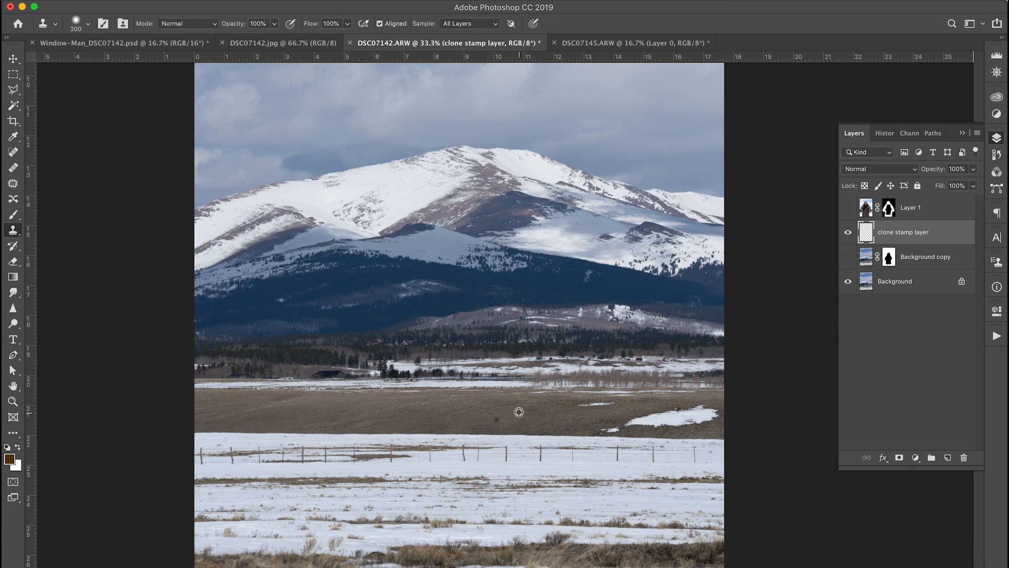
{"action": "key", "text": "]"}
{"action": "key", "text": "]"}
{"action": "key", "text": "]"}
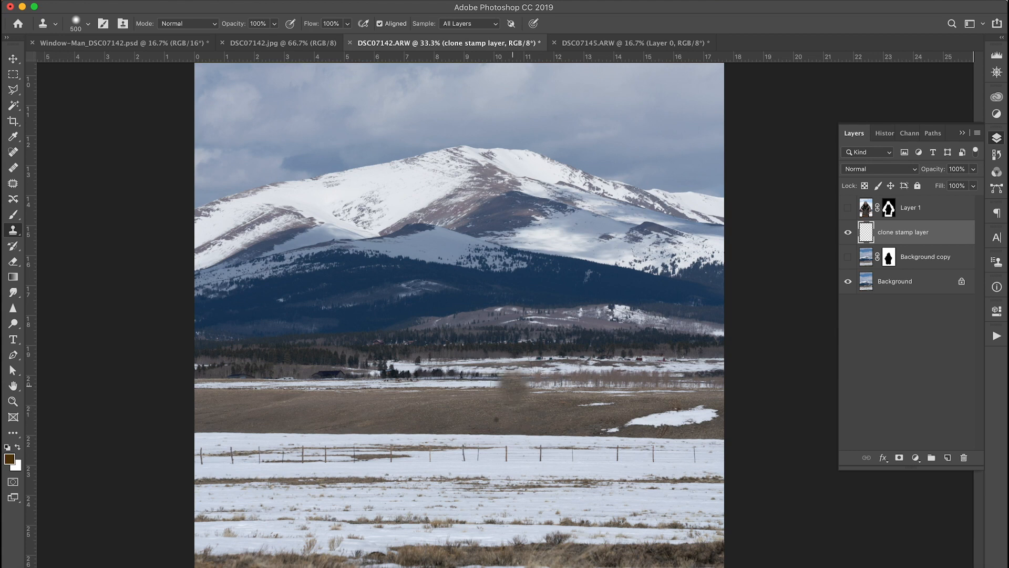
{"action": "key", "text": "["}
{"action": "key", "text": "["}
{"action": "mouse_move", "coordinate": [526, 383]}
{"action": "left_mouse_down"}
{"action": "mouse_move", "coordinate": [273, 393]}
{"action": "mouse_move", "coordinate": [360, 376]}
{"action": "mouse_move", "coordinate": [562, 387]}
{"action": "mouse_move", "coordinate": [637, 414]}
{"action": "mouse_move", "coordinate": [580, 412]}
{"action": "mouse_move", "coordinate": [667, 405]}
{"action": "mouse_move", "coordinate": [686, 375]}
{"action": "mouse_move", "coordinate": [661, 383]}
{"action": "mouse_move", "coordinate": [716, 369]}
{"action": "mouse_move", "coordinate": [379, 375]}
{"action": "mouse_move", "coordinate": [591, 381]}
{"action": "mouse_move", "coordinate": [445, 368]}
{"action": "mouse_move", "coordinate": [200, 430]}
{"action": "mouse_move", "coordinate": [353, 422]}
{"action": "mouse_move", "coordinate": [688, 441]}
{"action": "mouse_move", "coordinate": [404, 456]}
{"action": "mouse_move", "coordinate": [417, 451]}
{"action": "mouse_move", "coordinate": [236, 455]}
{"action": "left_mouse_up"}
Compare the landscape with and without the clone stamp layer, and show Background copy and Layer 1 again.
{"action": "left_click", "coordinate": [848, 232]}
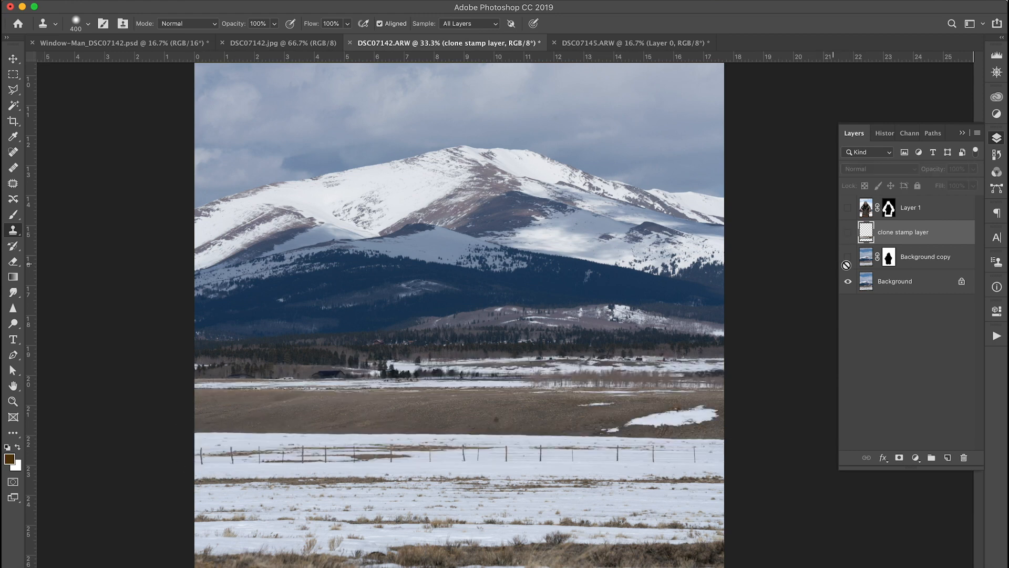
{"action": "left_click", "coordinate": [848, 256]}
{"action": "left_click", "coordinate": [848, 232]}
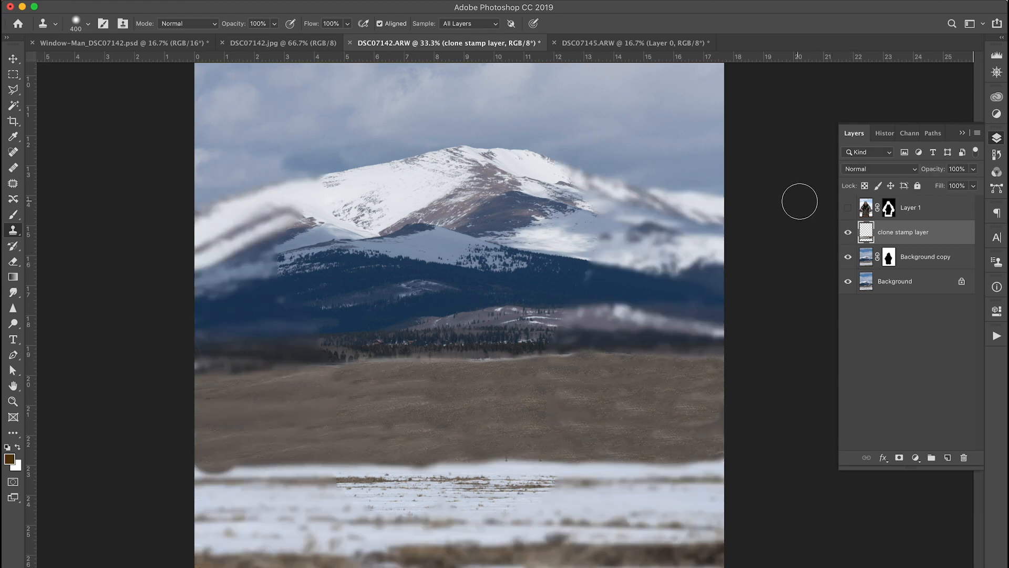
{"action": "left_click", "coordinate": [848, 208]}
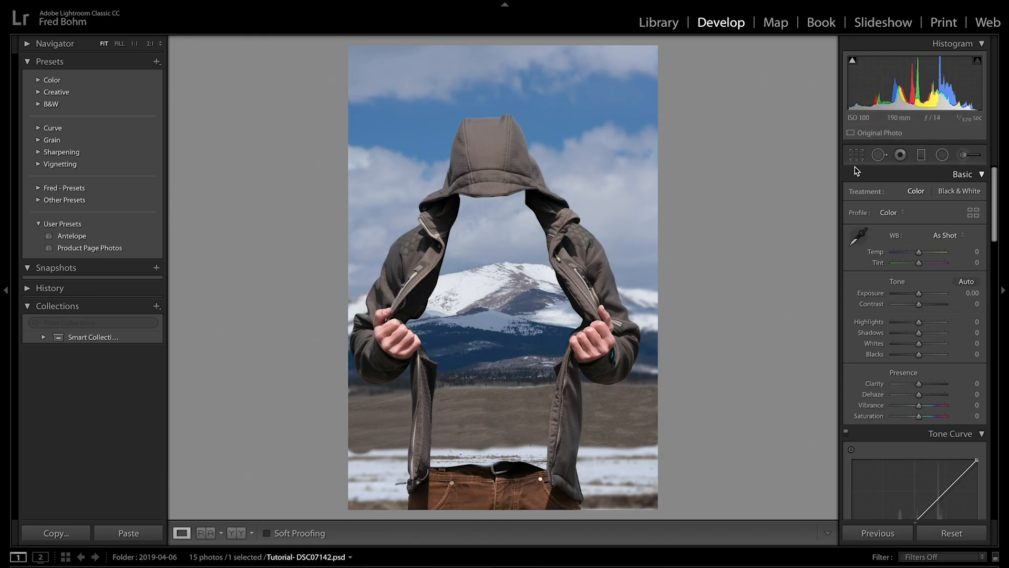
Crop the photo to the 4 x 5 / 8 x 10 aspect ratio, framing the jacket tightly and cutting off most of the trousers.
{"action": "left_click", "coordinate": [857, 154]}
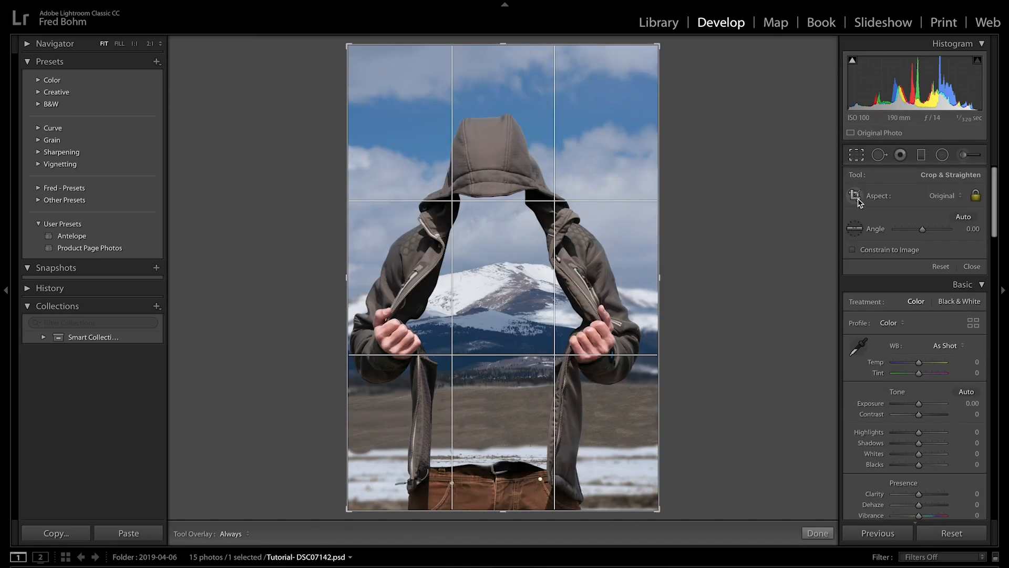
{"action": "left_click", "coordinate": [950, 195]}
{"action": "left_click", "coordinate": [934, 231]}
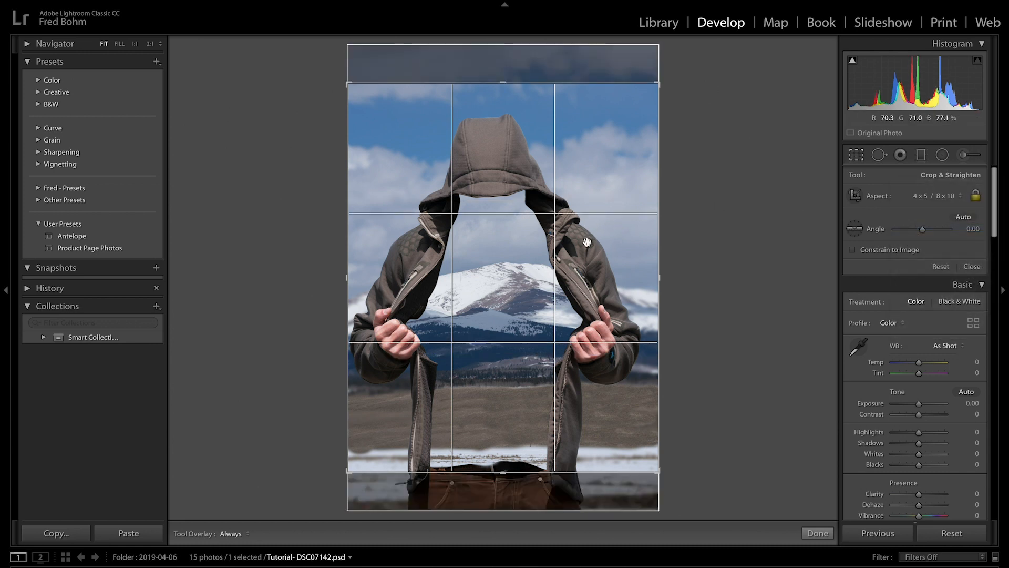
{"action": "left_click_drag", "start_coordinate": [527, 320], "coordinate": [523, 308]}
{"action": "left_click_drag", "start_coordinate": [659, 84], "coordinate": [654, 89]}
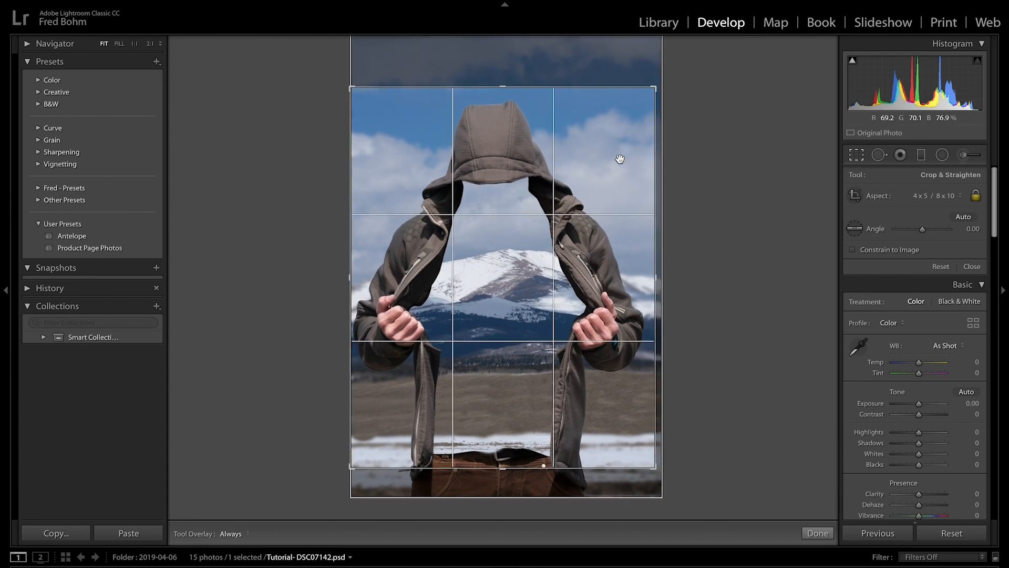
{"action": "key", "text": "Return"}
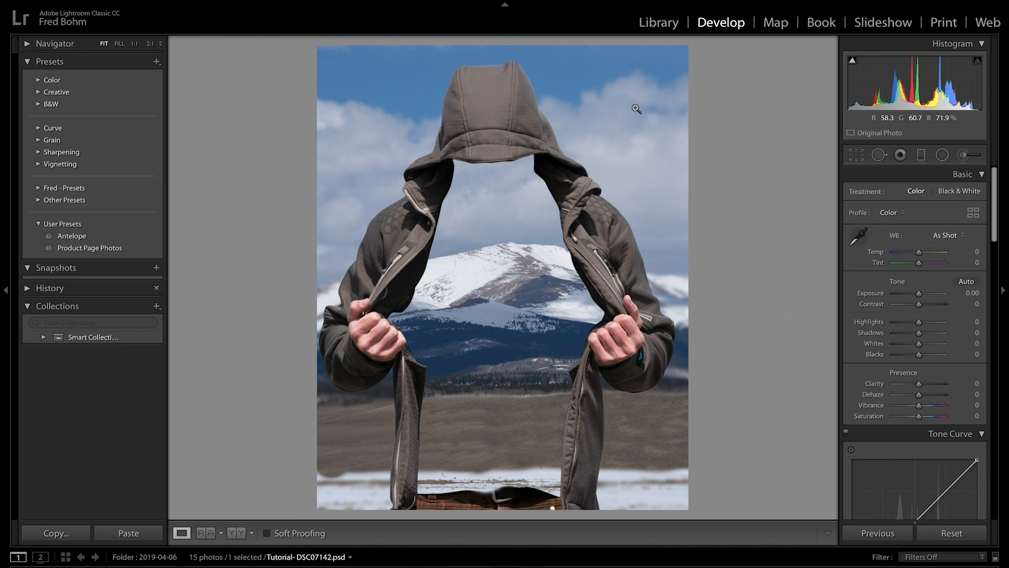
Set the white balance to Temp +7 and Tint −8, and the tone to Contrast +23, Highlights −37, Shadows −77 and Whites −25.
{"action": "mouse_move", "coordinate": [919, 252]}
{"action": "left_mouse_down"}
{"action": "mouse_move", "coordinate": [918, 266]}
{"action": "mouse_move", "coordinate": [924, 256]}
{"action": "left_mouse_up"}
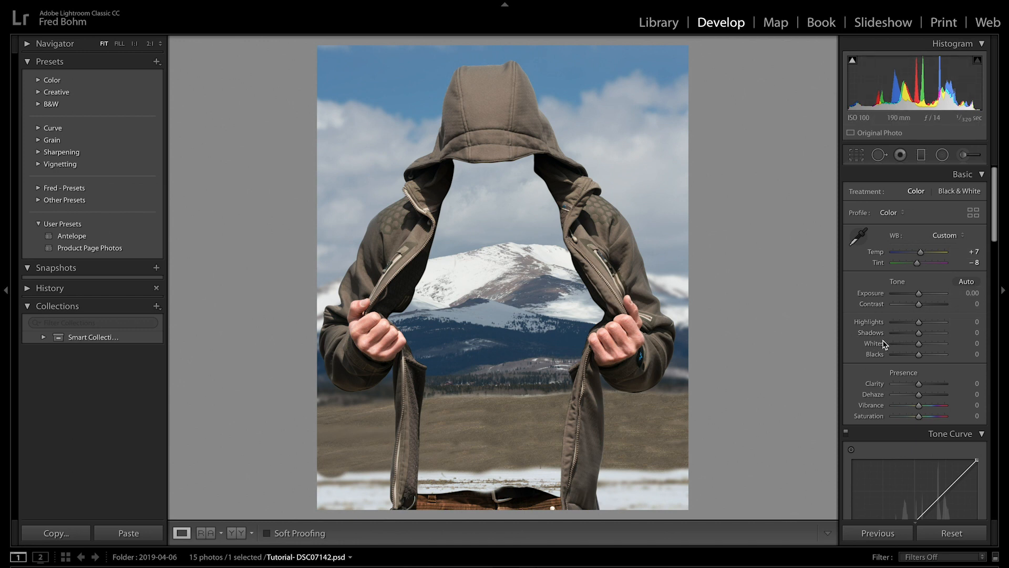
{"action": "left_click_drag", "start_coordinate": [919, 304], "coordinate": [928, 307]}
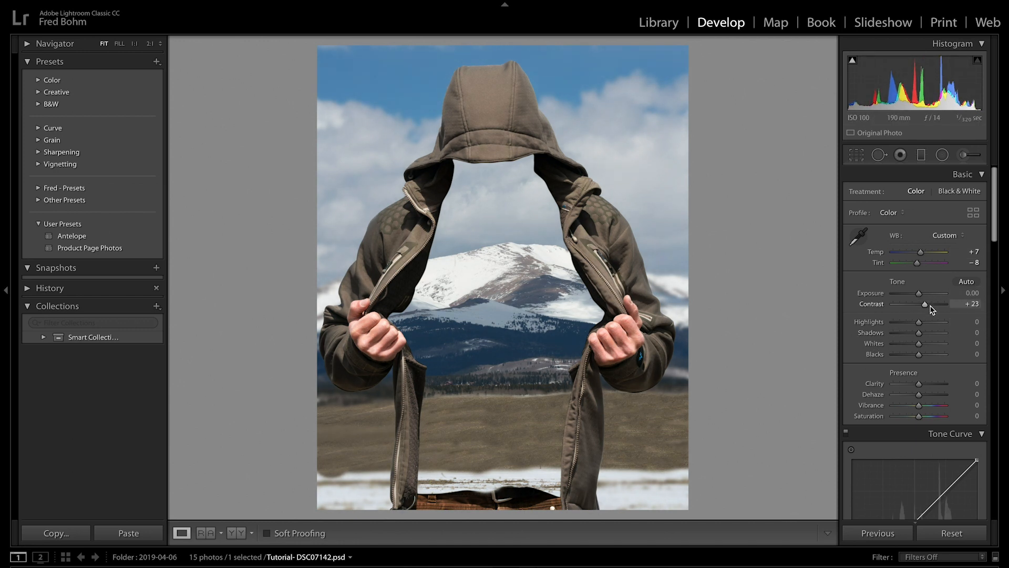
{"action": "left_click_drag", "start_coordinate": [920, 322], "coordinate": [909, 327]}
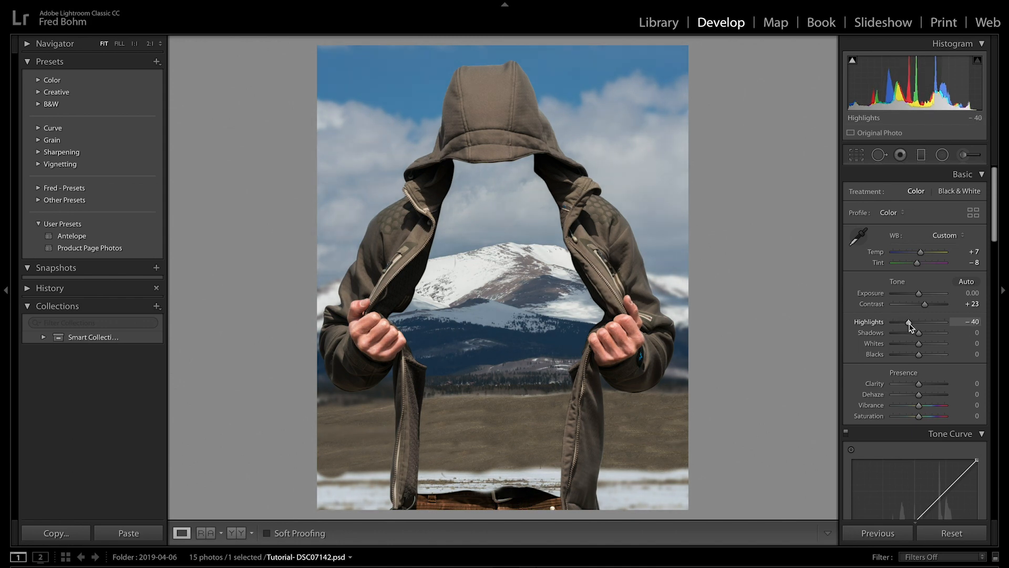
{"action": "left_click_drag", "start_coordinate": [920, 336], "coordinate": [903, 340]}
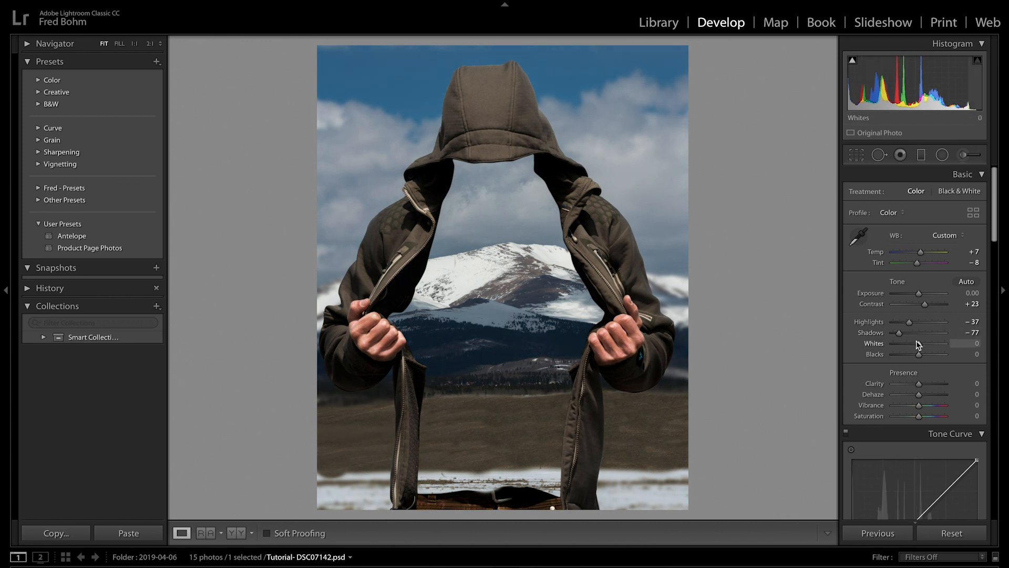
{"action": "left_click_drag", "start_coordinate": [924, 345], "coordinate": [911, 345]}
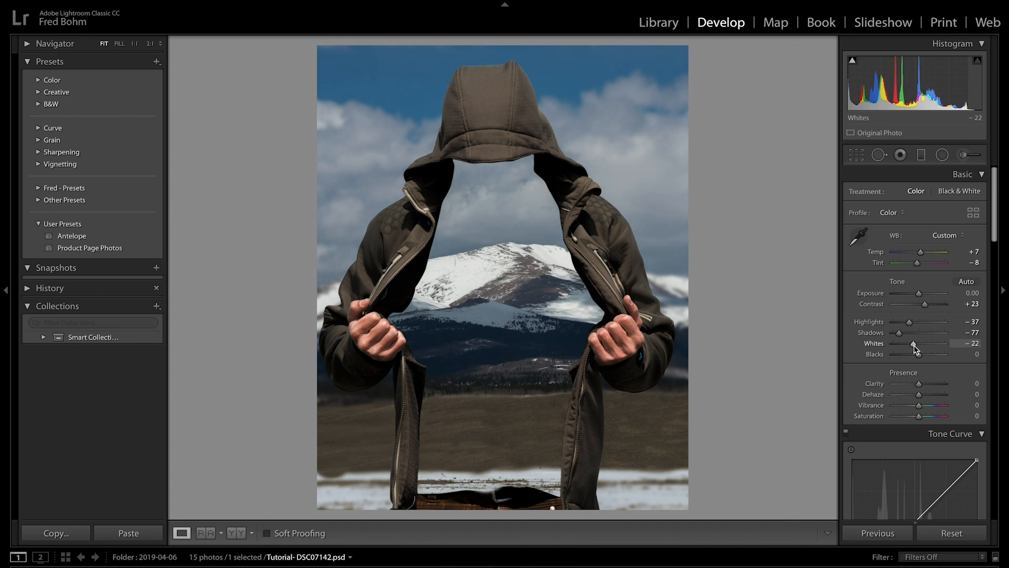
Set Blacks to −48, and adjust the presence with Clarity +19, Dehaze +4 and Saturation −26.
{"action": "left_click_drag", "start_coordinate": [919, 355], "coordinate": [924, 388]}
{"action": "left_click_drag", "start_coordinate": [919, 395], "coordinate": [920, 408]}
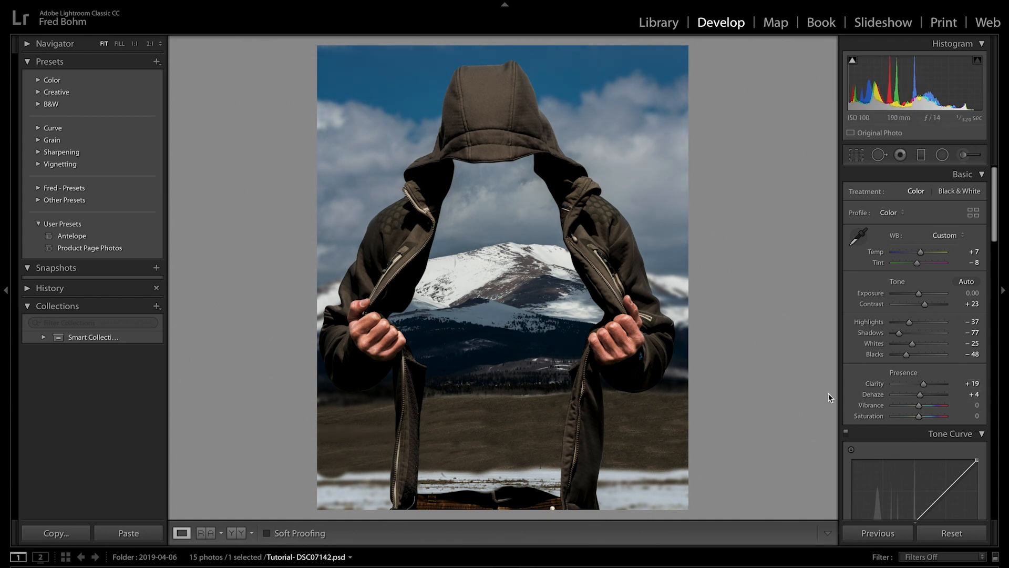
{"action": "left_click_drag", "start_coordinate": [920, 418], "coordinate": [911, 420]}
Shape the RGB point curve with one highlight point and one shadow point, and raise its black endpoint for faded blacks.
{"action": "scroll", "coordinate": [915, 368], "scroll_direction": "down", "scroll_amount": 10}
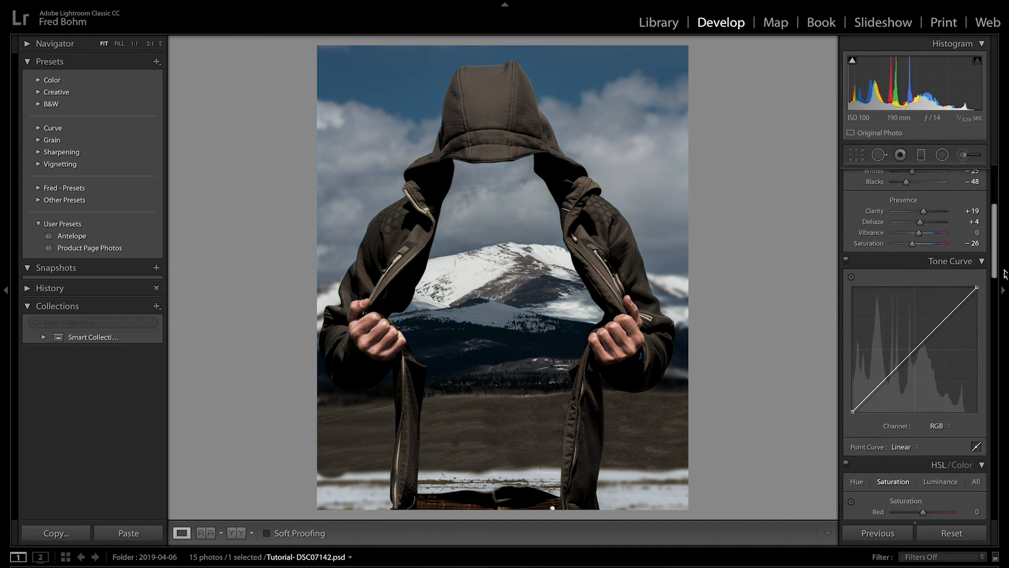
{"action": "left_click", "coordinate": [943, 225]}
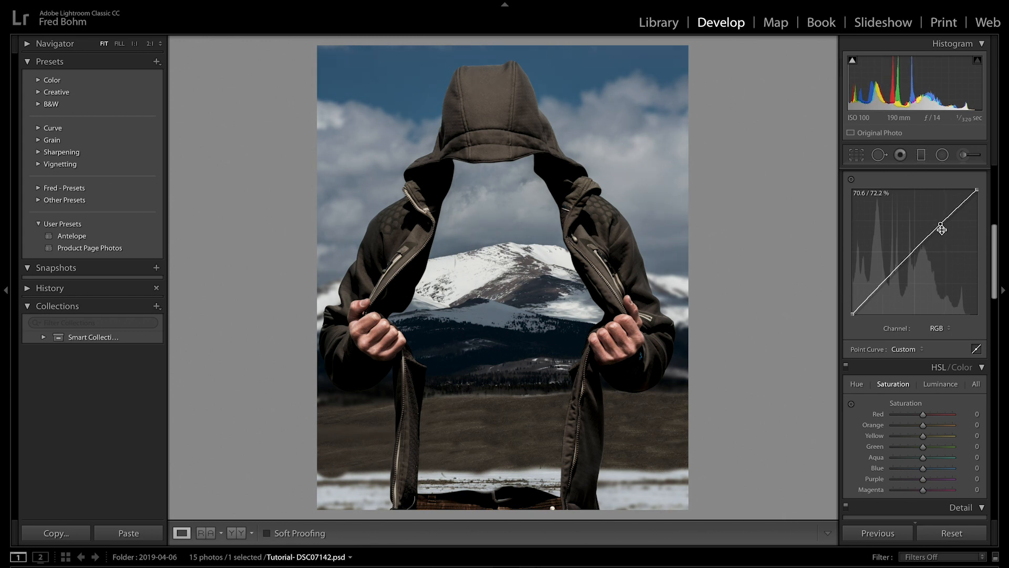
{"action": "left_click_drag", "start_coordinate": [882, 283], "coordinate": [882, 281]}
{"action": "left_click_drag", "start_coordinate": [853, 314], "coordinate": [850, 302]}
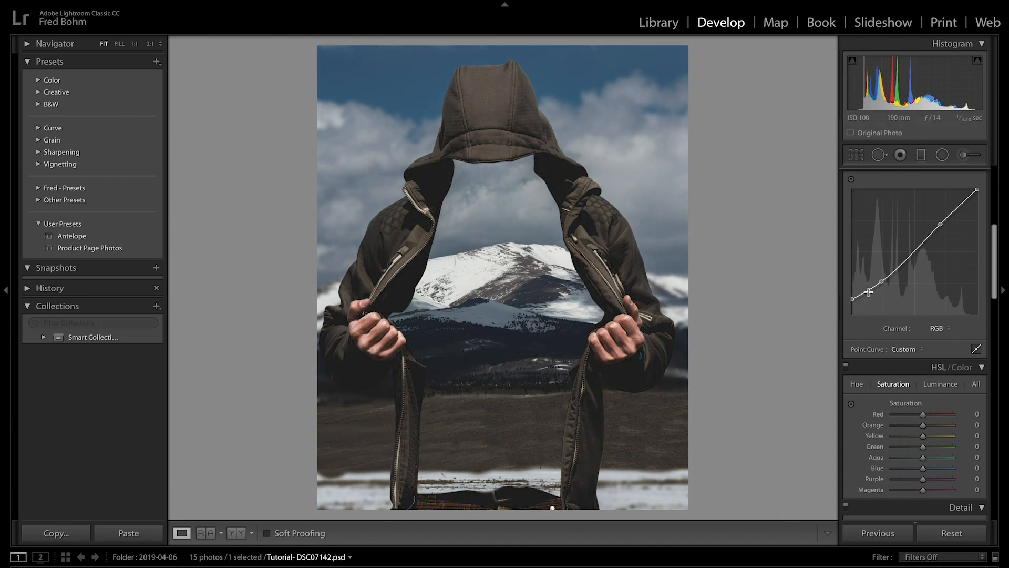
Lower the Blue luminance to about −31 and set the post-crop vignetting Amount to −20.
{"action": "left_click", "coordinate": [940, 384]}
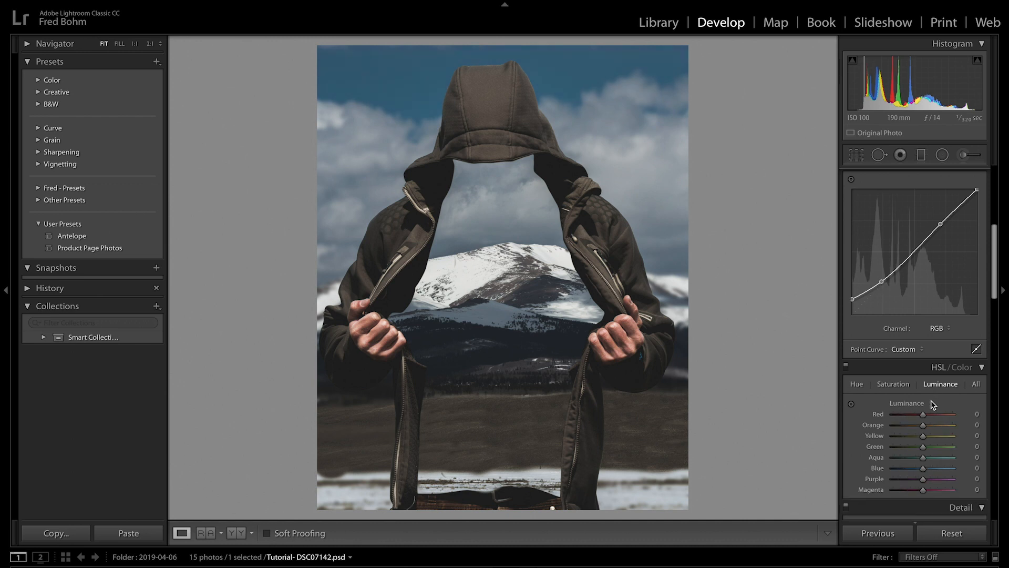
{"action": "mouse_move", "coordinate": [924, 470]}
{"action": "left_mouse_down"}
{"action": "mouse_move", "coordinate": [906, 469]}
{"action": "mouse_move", "coordinate": [916, 475]}
{"action": "left_mouse_up"}
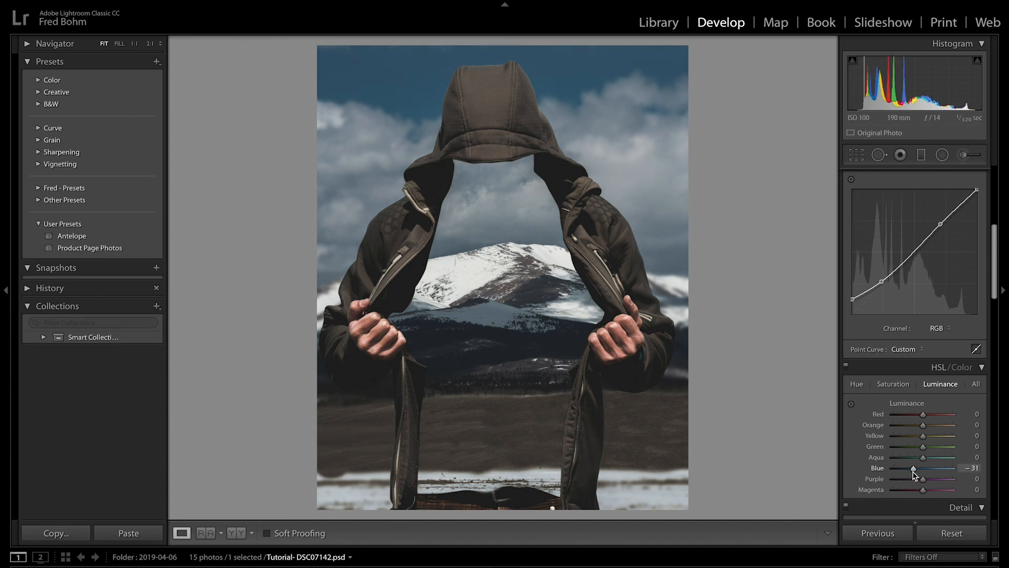
{"action": "scroll", "coordinate": [914, 470], "scroll_direction": "down", "scroll_amount": 10}
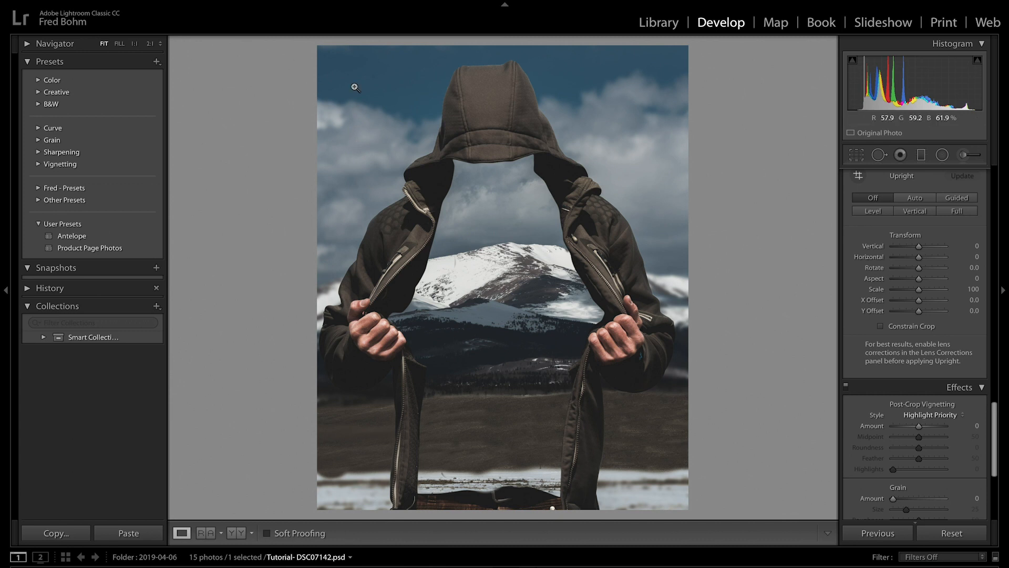
{"action": "left_click_drag", "start_coordinate": [919, 426], "coordinate": [916, 428]}
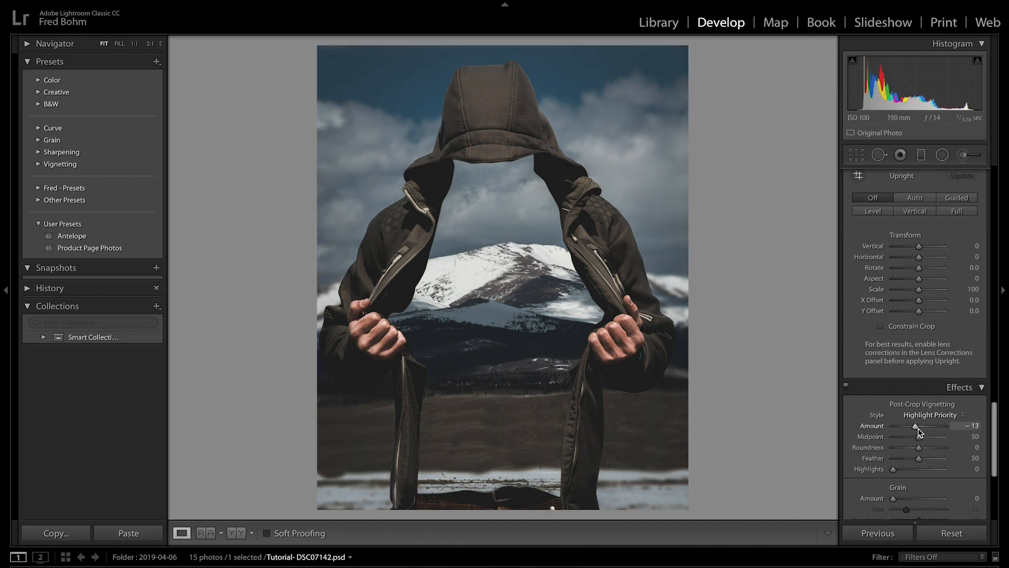
{"action": "left_click_drag", "start_coordinate": [918, 429], "coordinate": [913, 429]}
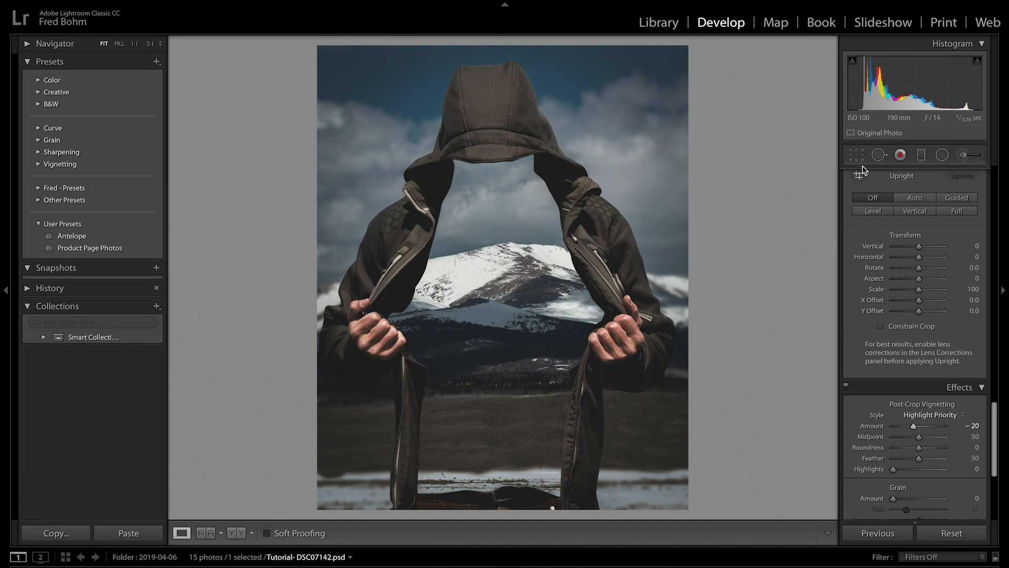
Darken the foreground up to the jacket's lower half with a graduated filter at Exposure −4.00 and Shadows −100.
{"action": "left_click", "coordinate": [921, 155]}
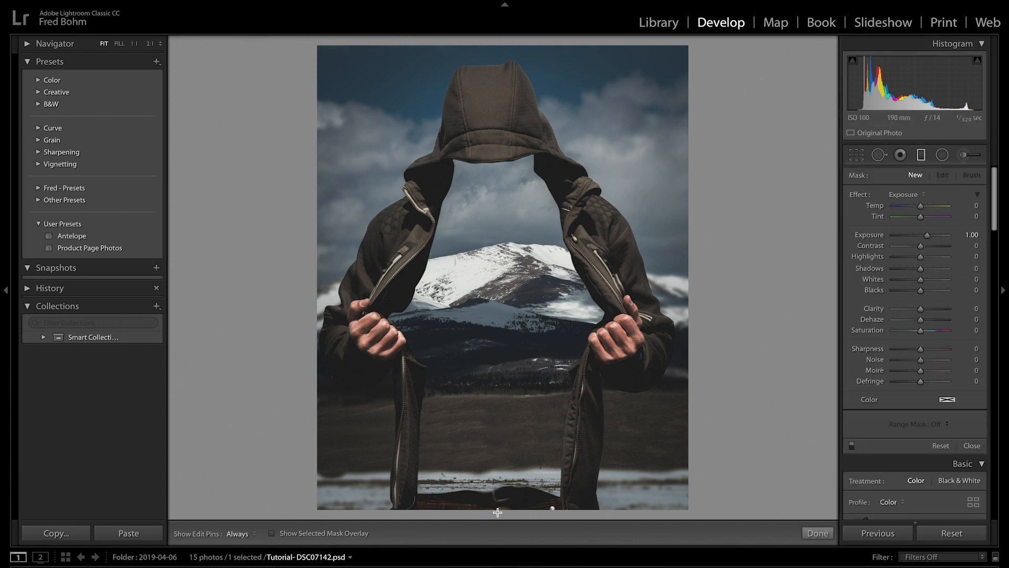
{"action": "left_click_drag", "start_coordinate": [497, 511], "coordinate": [496, 396]}
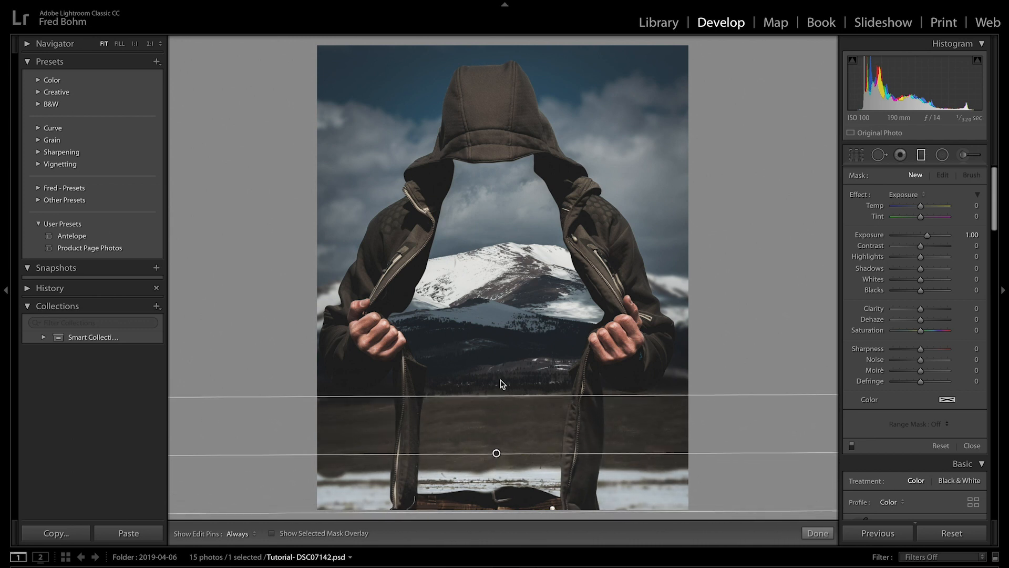
{"action": "left_click_drag", "start_coordinate": [927, 234], "coordinate": [889, 233]}
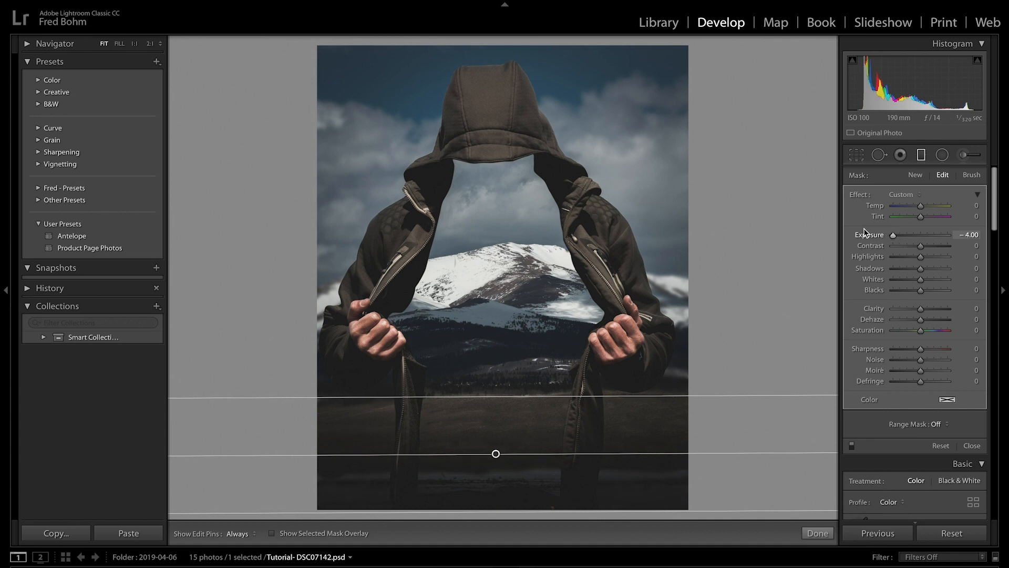
{"action": "left_click_drag", "start_coordinate": [496, 454], "coordinate": [495, 419]}
{"action": "left_click_drag", "start_coordinate": [497, 417], "coordinate": [498, 419]}
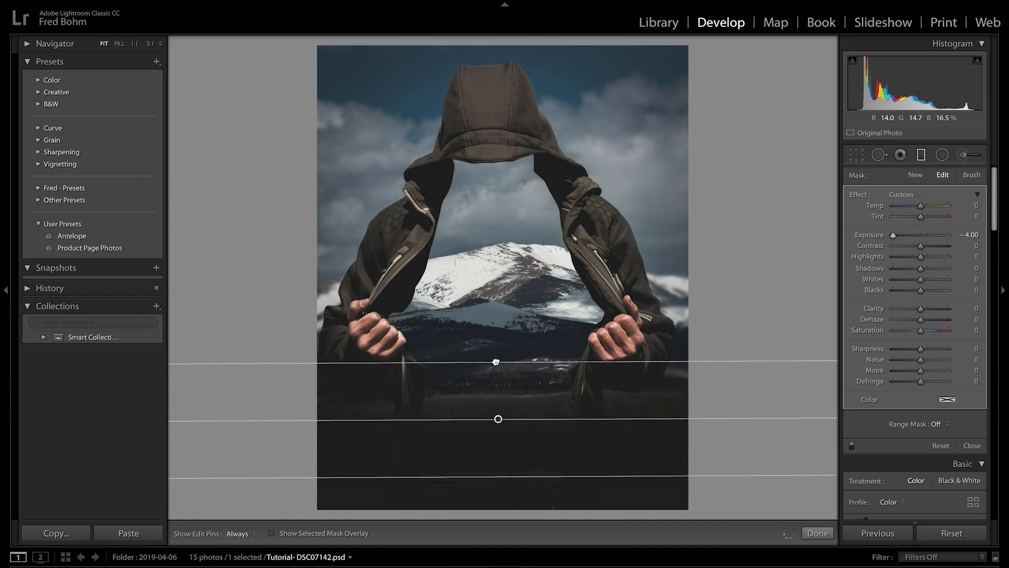
{"action": "left_click_drag", "start_coordinate": [498, 419], "coordinate": [498, 416]}
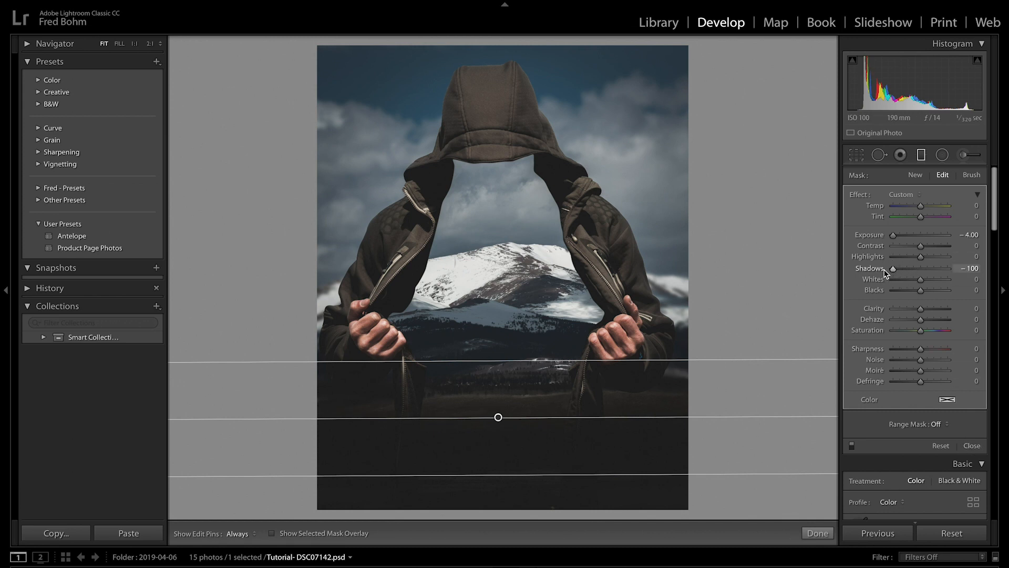
{"action": "left_click", "coordinate": [971, 446]}
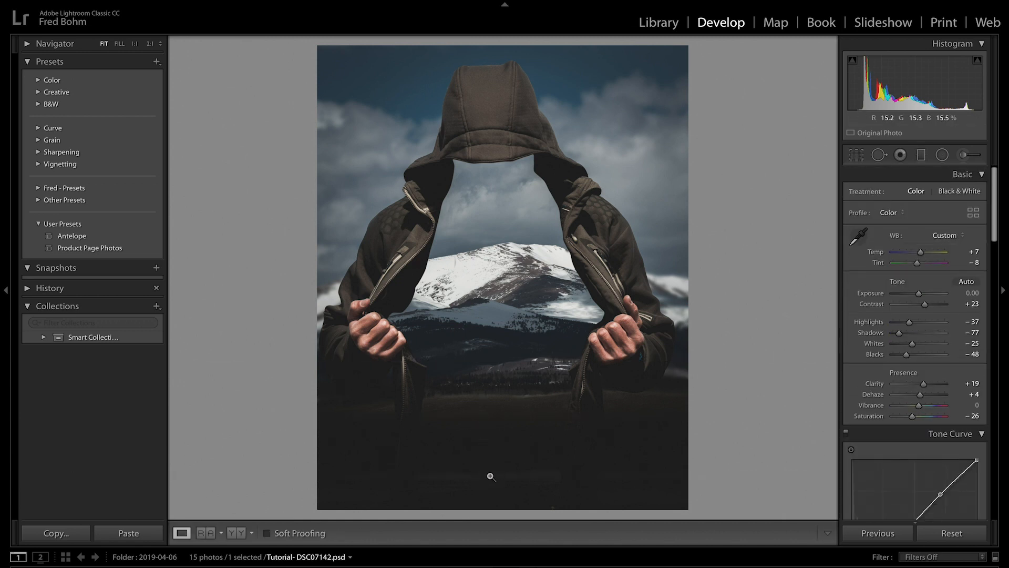
Paint a new Adjustment Brush mask of size 7.0 across the bottom of the photo, with Exposure −4.00 and Whites −8.
{"action": "left_click", "coordinate": [964, 154]}
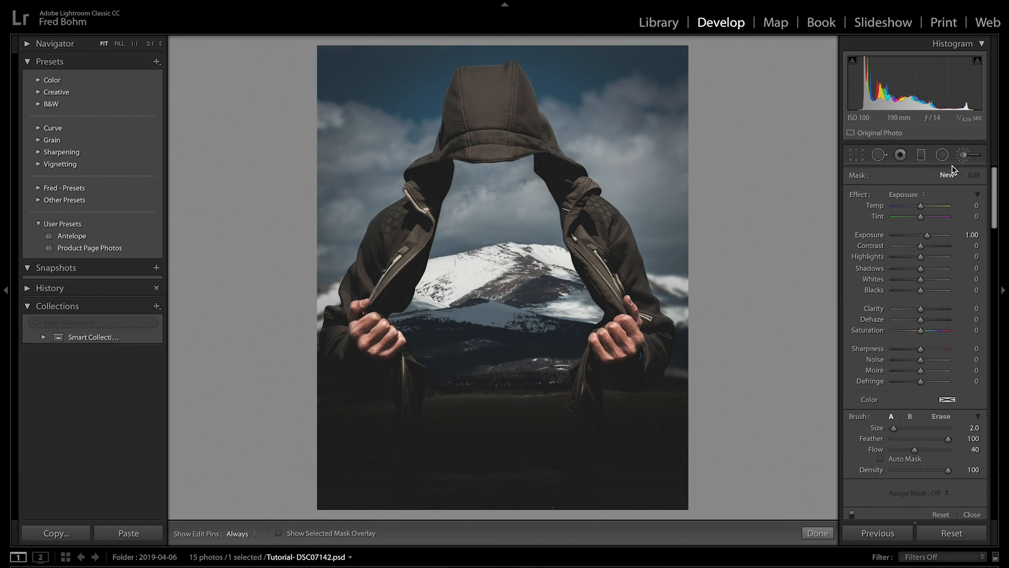
{"action": "scroll", "coordinate": [504, 475], "scroll_direction": "up", "scroll_amount": 3}
{"action": "key", "text": "h"}
{"action": "scroll", "coordinate": [499, 473], "scroll_direction": "down", "scroll_amount": 1}
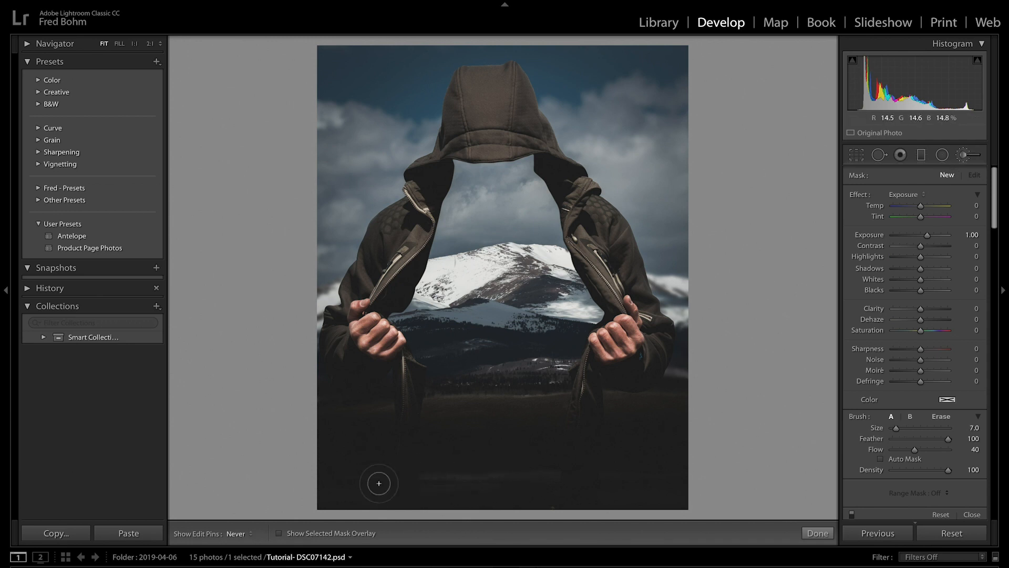
{"action": "mouse_move", "coordinate": [317, 496]}
{"action": "left_mouse_down"}
{"action": "mouse_move", "coordinate": [508, 468]}
{"action": "mouse_move", "coordinate": [652, 486]}
{"action": "mouse_move", "coordinate": [616, 485]}
{"action": "left_mouse_up"}
{"action": "left_click_drag", "start_coordinate": [914, 240], "coordinate": [854, 245]}
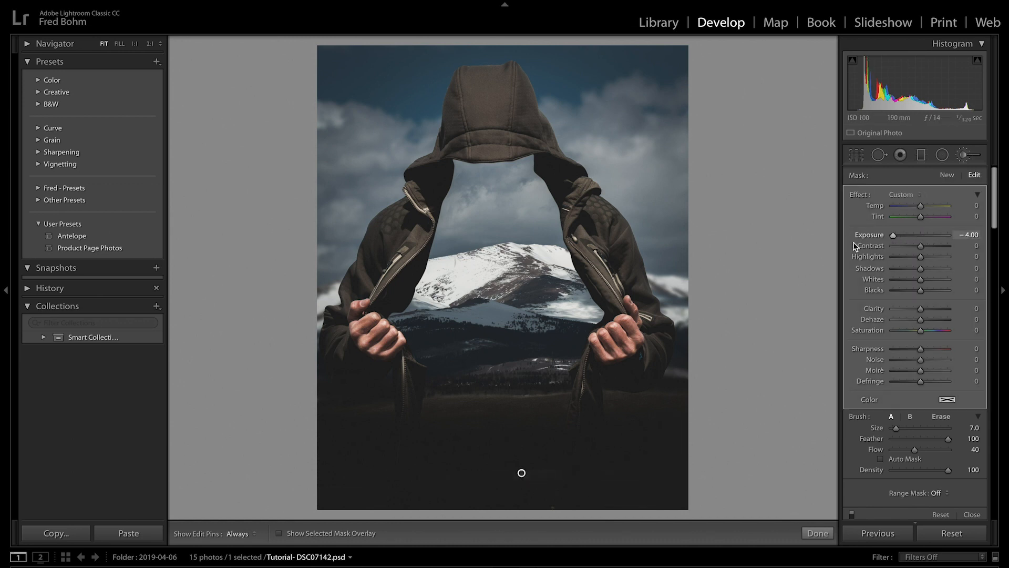
{"action": "key", "text": "h"}
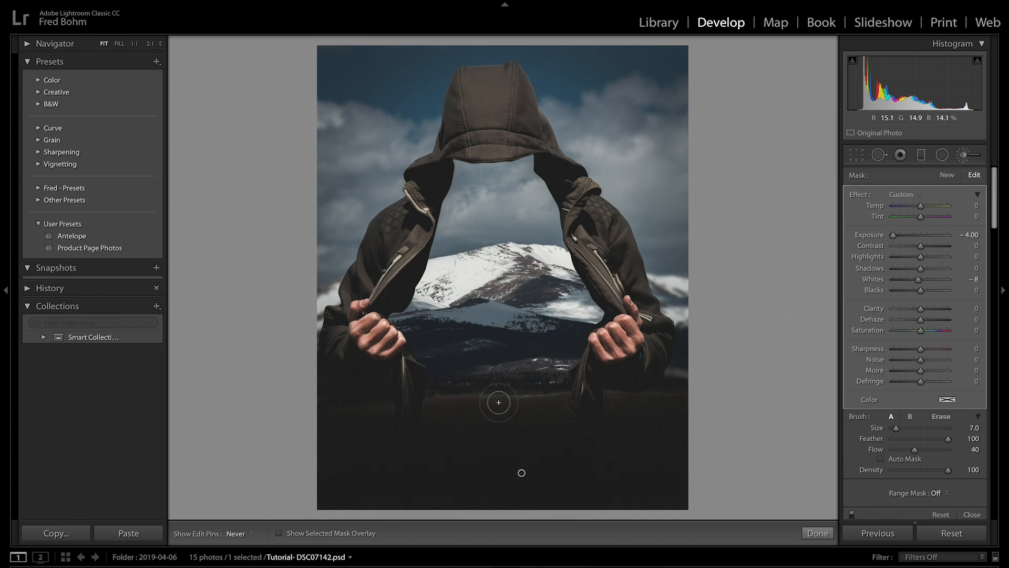
Extend the darkening brush mask over the remaining field around the jacket's lower edges, reducing the brush size to 3.0, and close the brush.
{"action": "key", "text": "h"}
{"action": "mouse_move", "coordinate": [472, 407]}
{"action": "left_mouse_down"}
{"action": "mouse_move", "coordinate": [550, 401]}
{"action": "mouse_move", "coordinate": [427, 409]}
{"action": "left_mouse_up"}
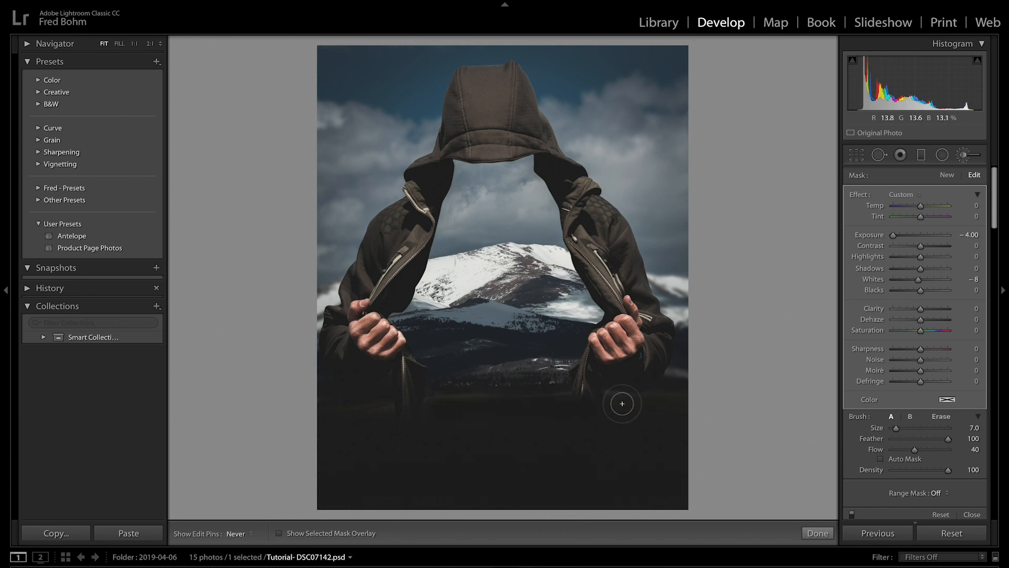
{"action": "left_click_drag", "start_coordinate": [637, 397], "coordinate": [682, 399]}
{"action": "key", "text": "["}
{"action": "key", "text": "h"}
{"action": "key", "text": "h"}
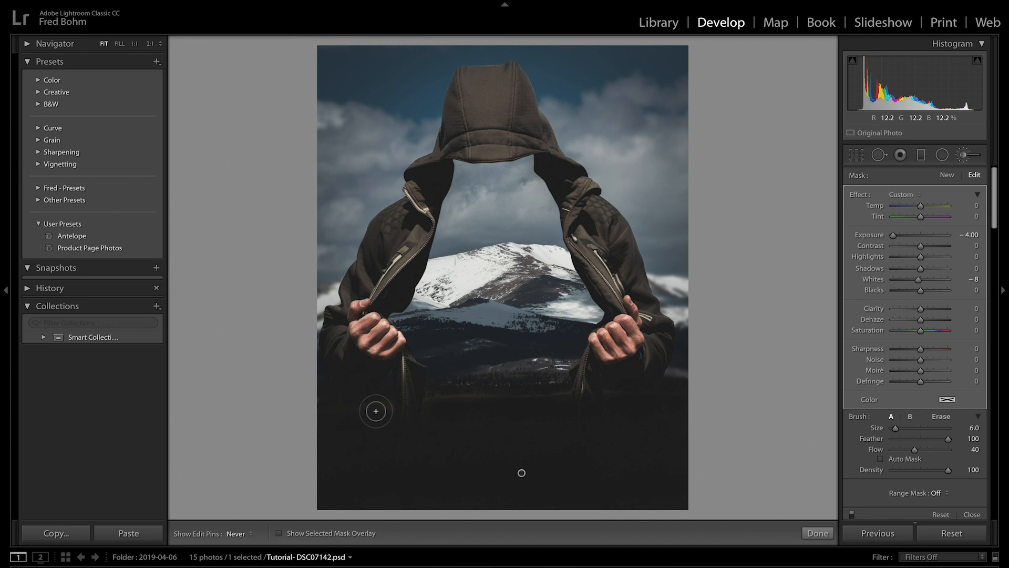
{"action": "key", "text": "h"}
{"action": "key", "text": "["}
{"action": "key", "text": "["}
{"action": "key", "text": "["}
{"action": "key", "text": "h"}
{"action": "key", "text": "h"}
{"action": "key", "text": "h"}
{"action": "left_click", "coordinate": [972, 515]}
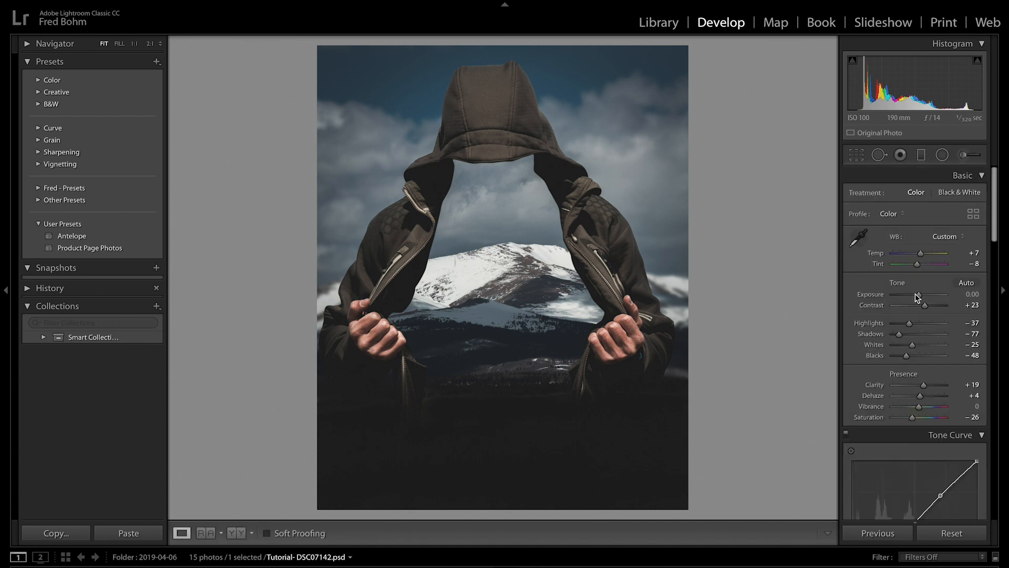
Brush a new adjustment mask over the sleeve below the left-side hand, with Exposure 0.25 and Shadows 92.
{"action": "left_click", "coordinate": [961, 160]}
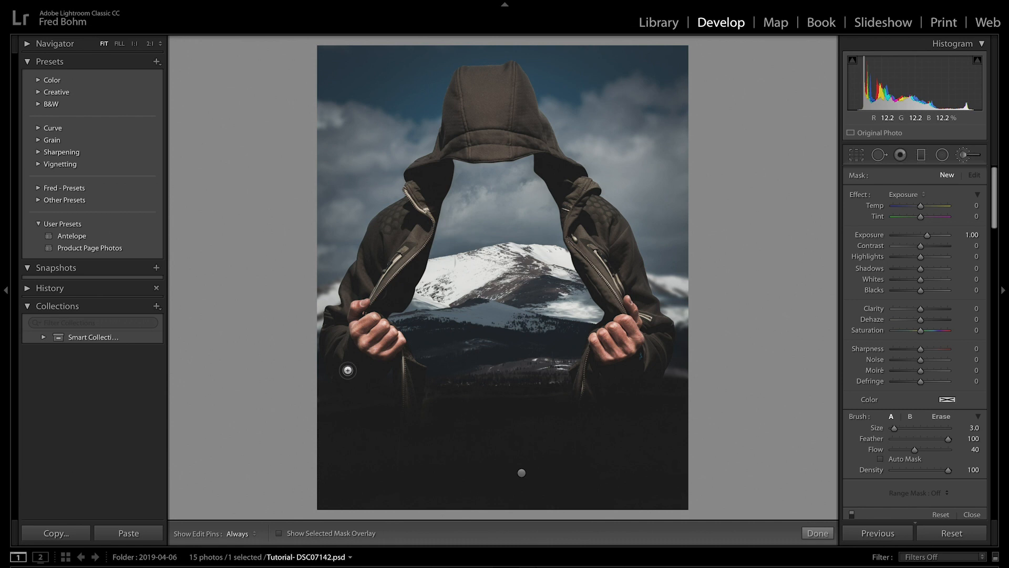
{"action": "key", "text": "h"}
{"action": "left_click", "coordinate": [368, 370]}
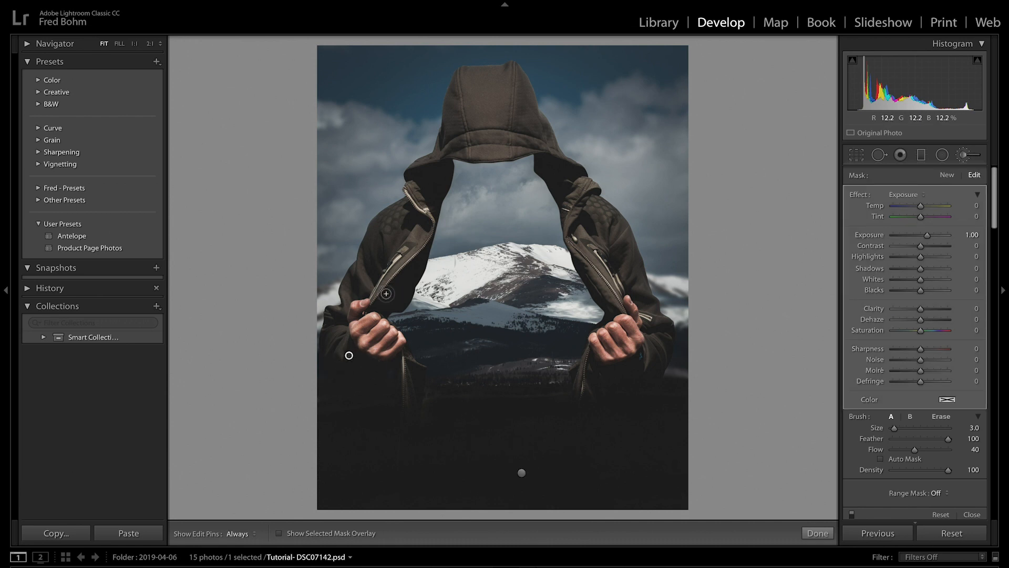
{"action": "key", "text": "h"}
{"action": "key", "text": "h"}
{"action": "key", "text": "h"}
{"action": "key", "text": "h"}
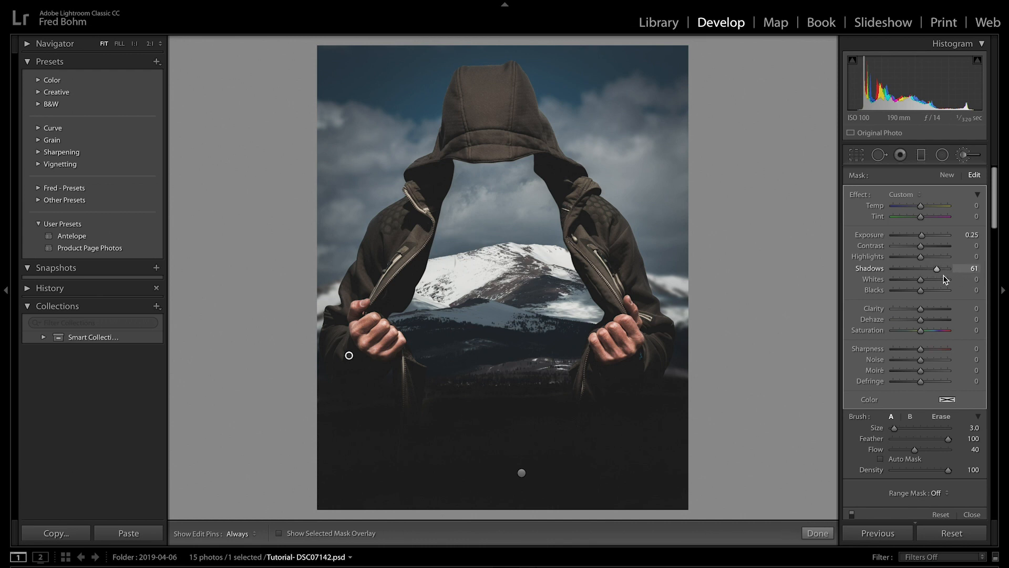
{"action": "key", "text": "h"}
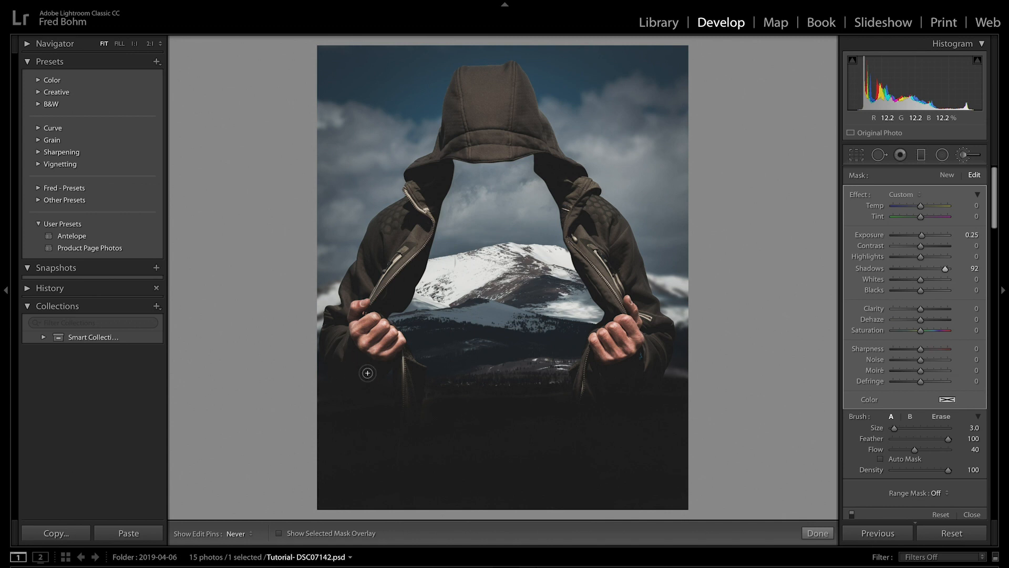